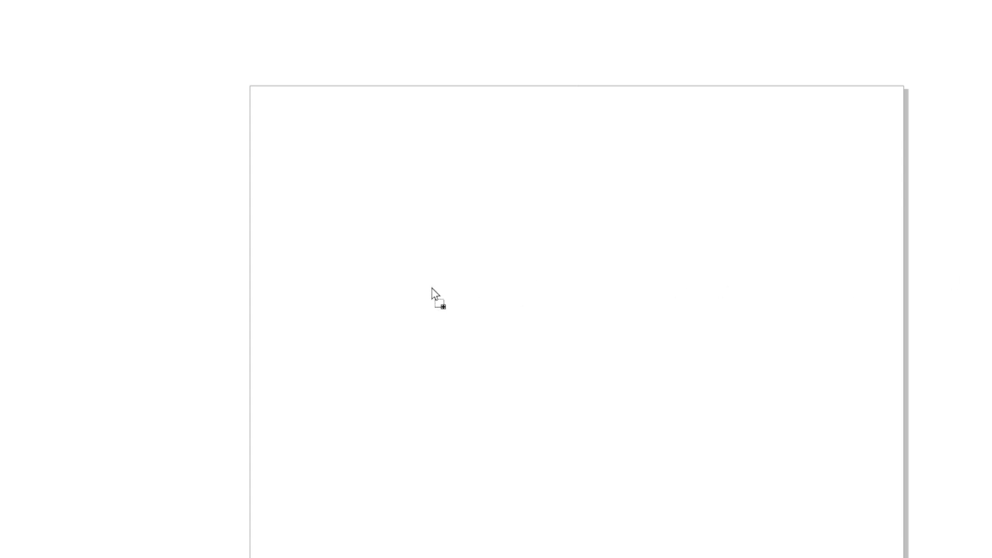
Step: Import the Top Hat Talent PDF logo with its text as curves and center it on the page
click(560, 353)
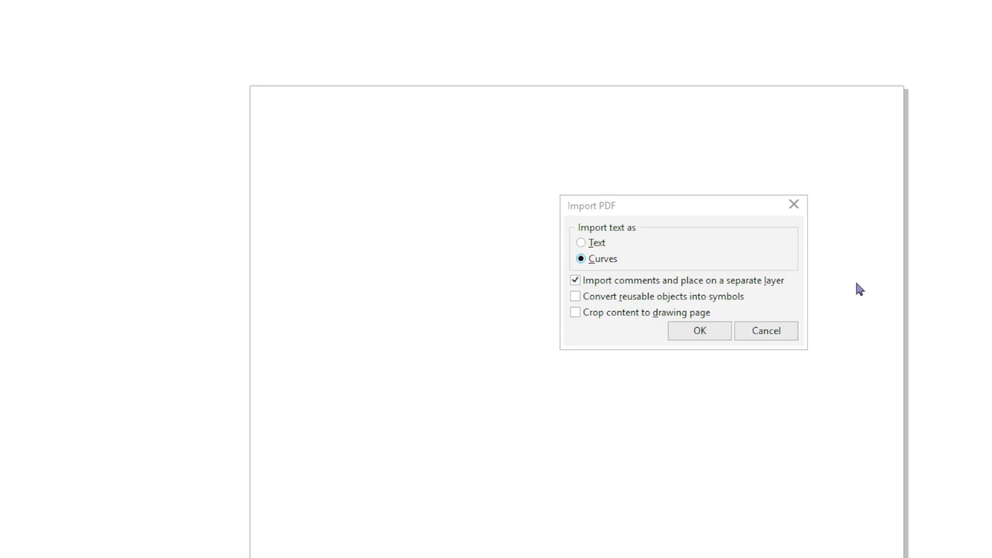
click(690, 339)
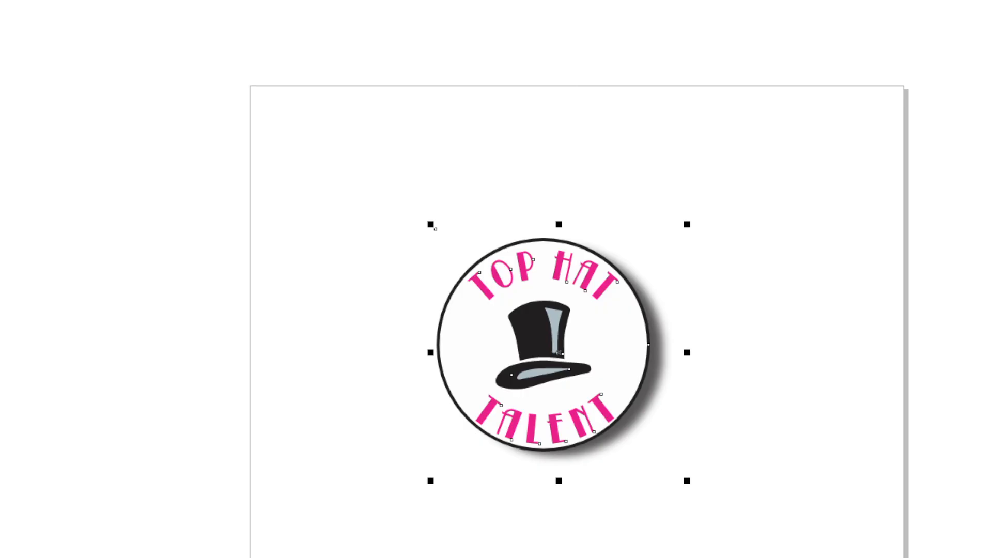
key(p)
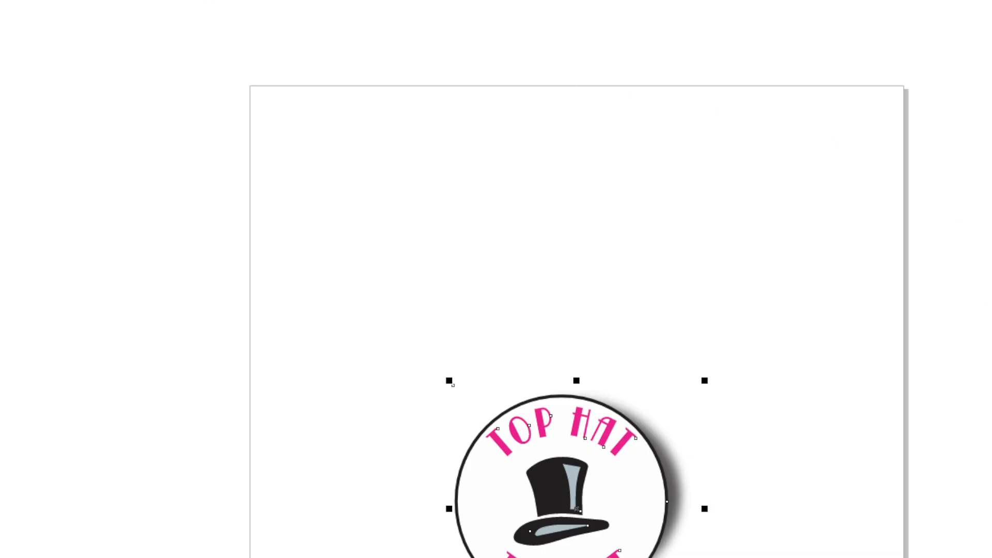
Step: Convert the imported Top Hat Talent artwork into an embroidery design
scroll(577, 362, down, 4)
scroll(577, 362, up, 2)
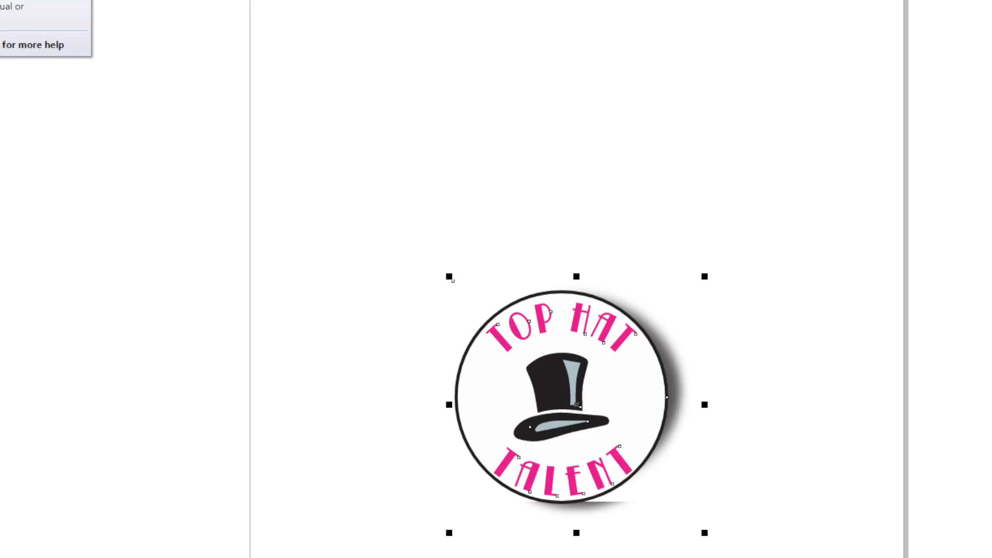
click(10, 1)
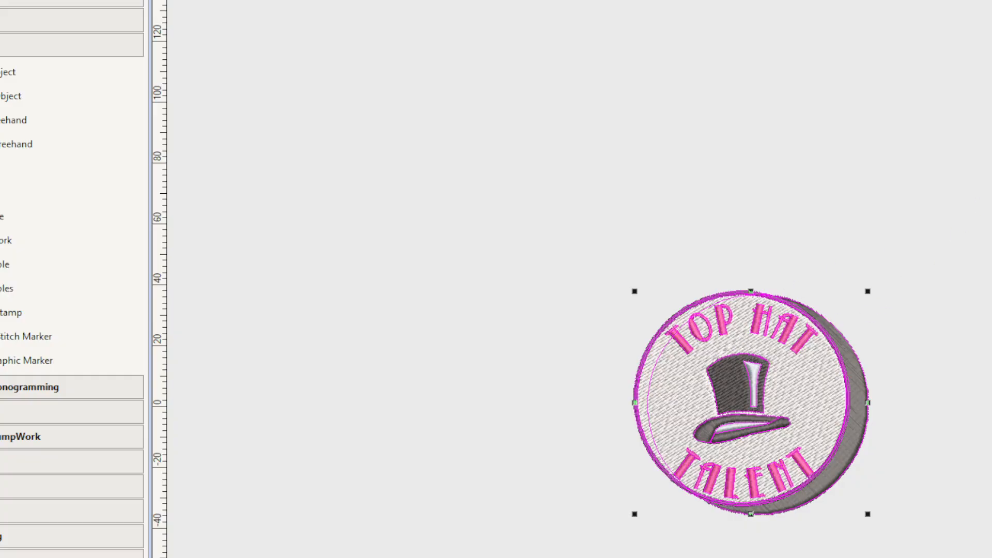
Step: Delete the grey drop-shadow object behind the circular badge
drag(572, 271, 974, 408)
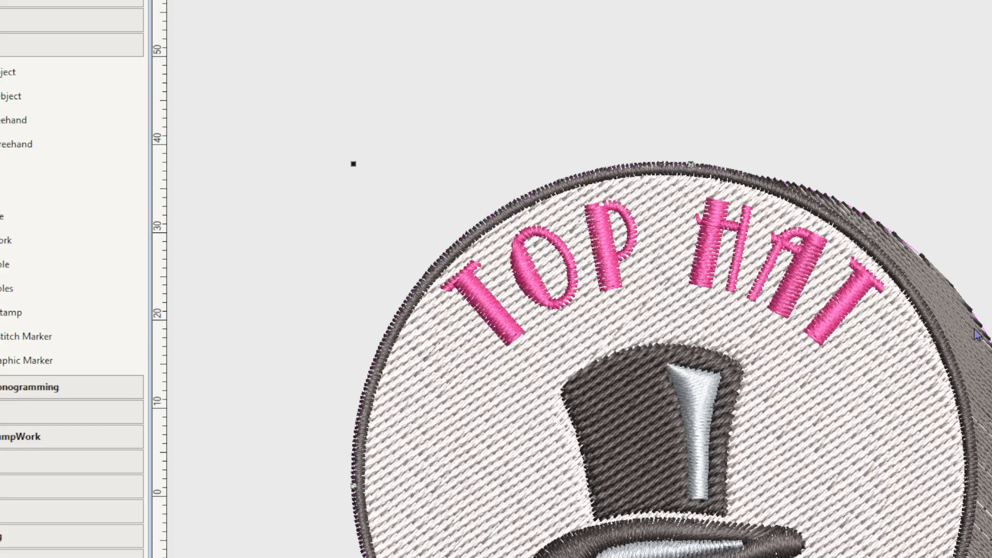
key(Escape)
click(964, 311)
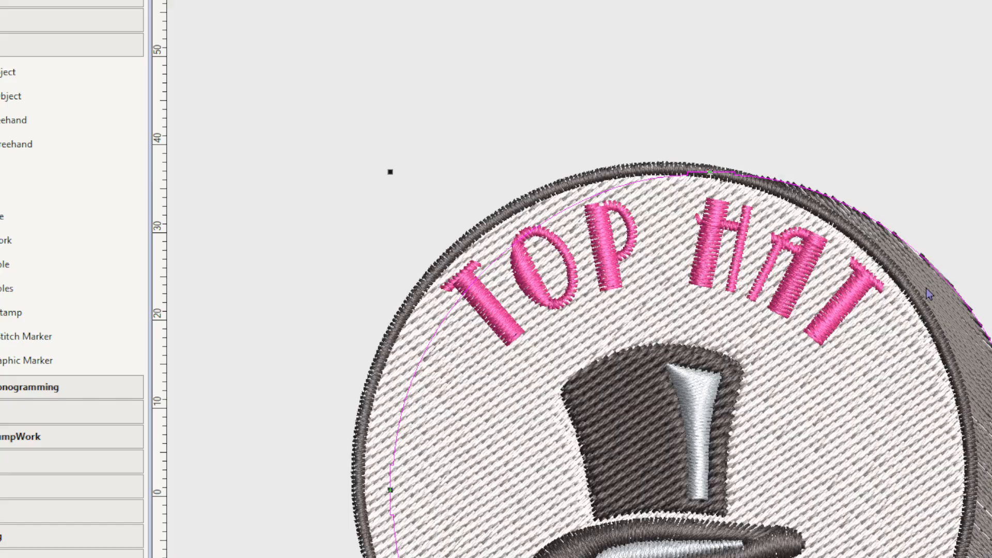
key(Delete)
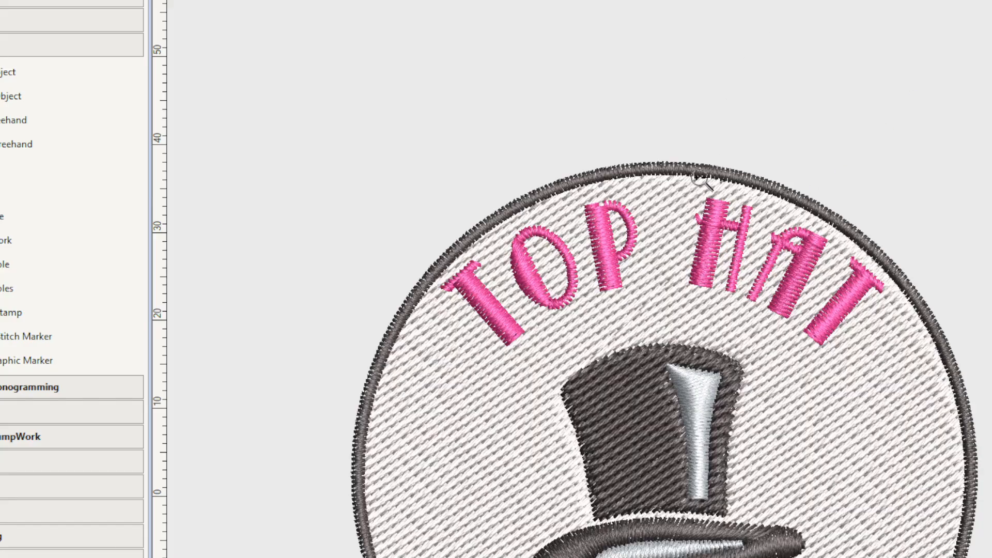
Step: Reshape the H in HAT by moving the lower outer node of its left crossbar stub outward to square the end
drag(653, 187, 811, 268)
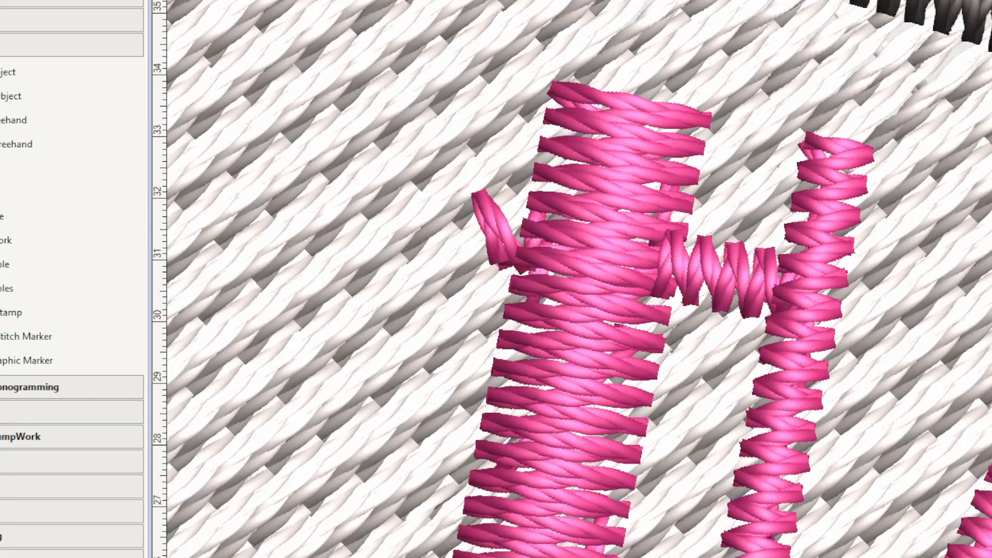
click(719, 289)
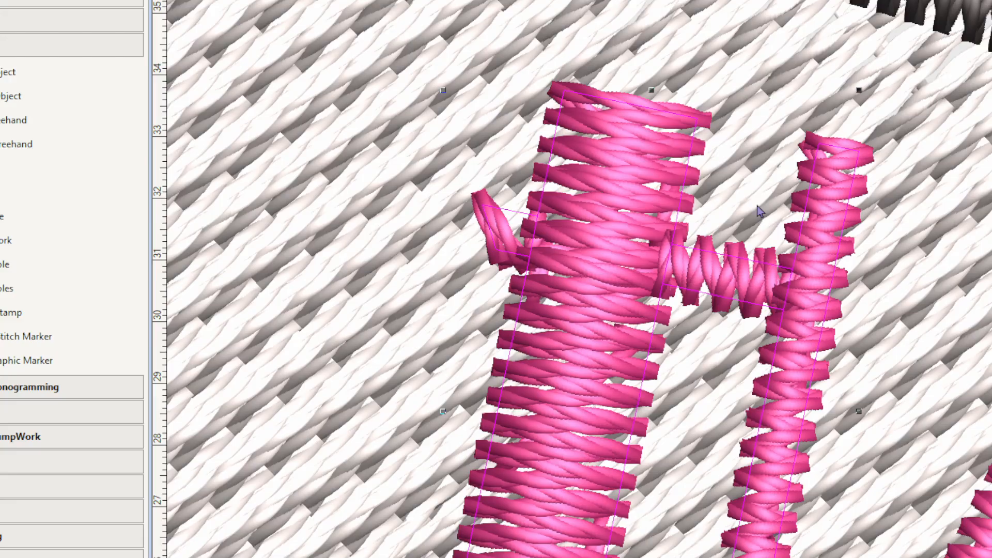
key(h)
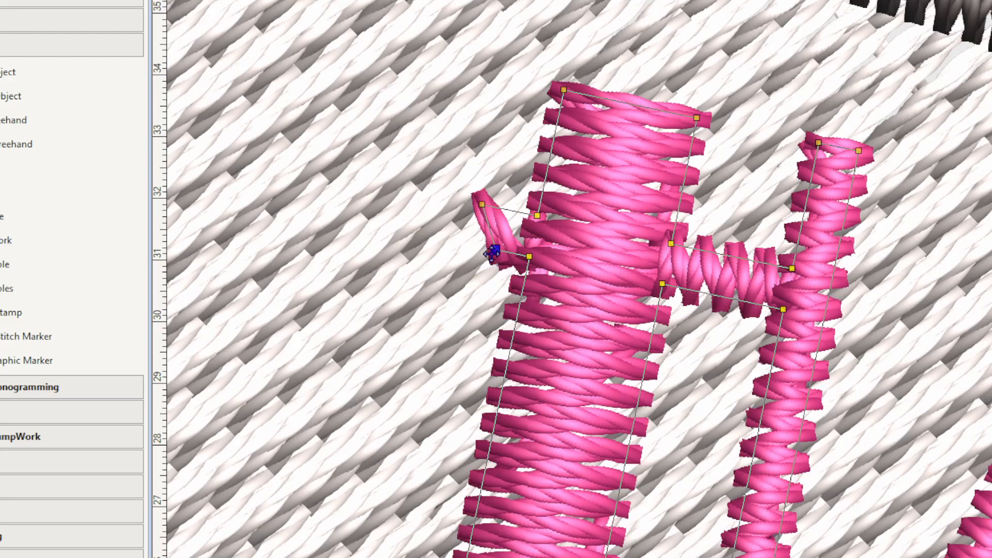
drag(495, 250, 480, 251)
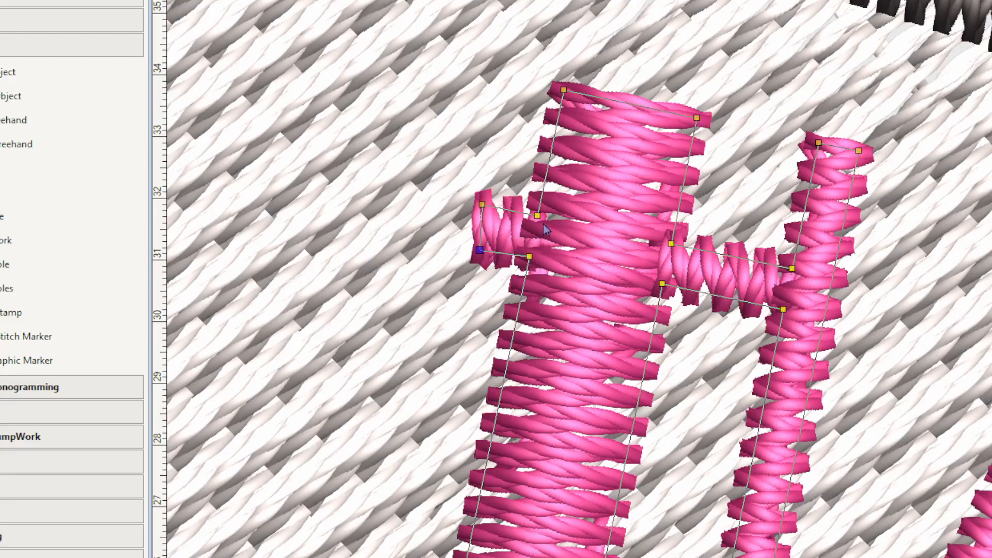
drag(479, 250, 476, 248)
click(320, 282)
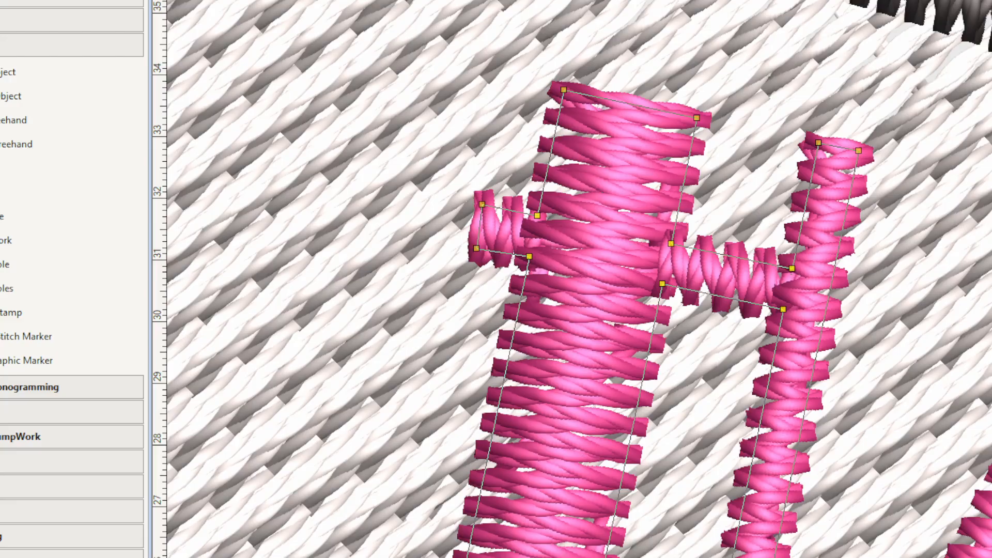
click(979, 533)
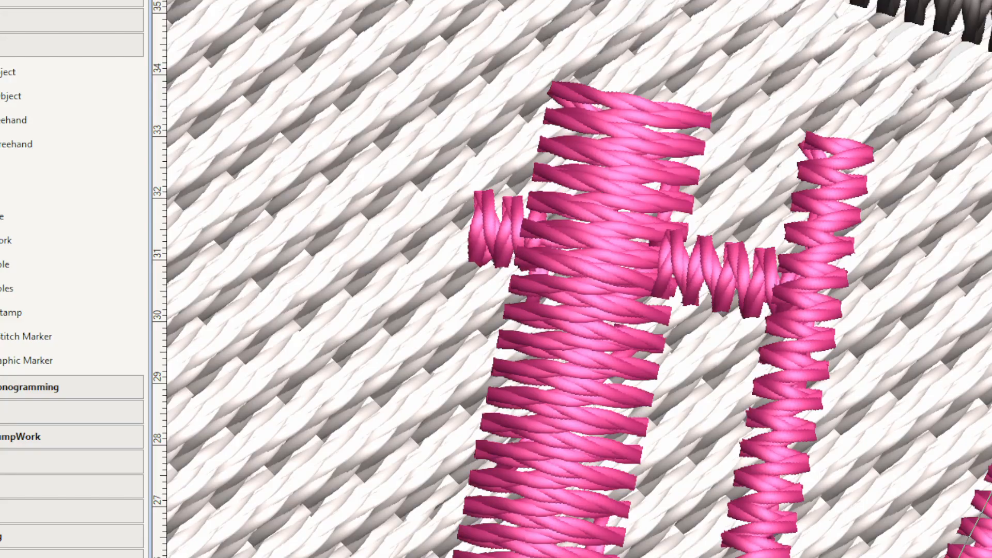
key(0)
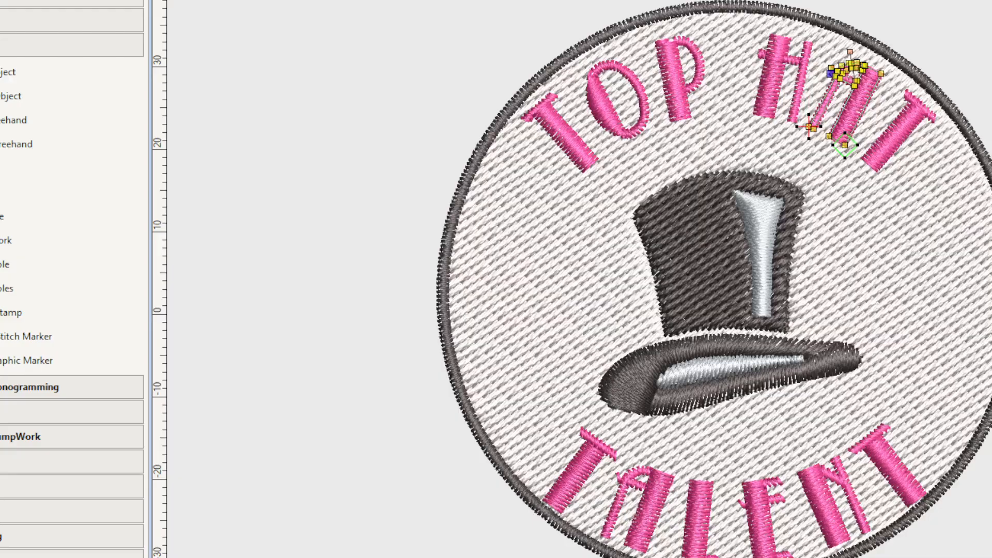
key(Escape)
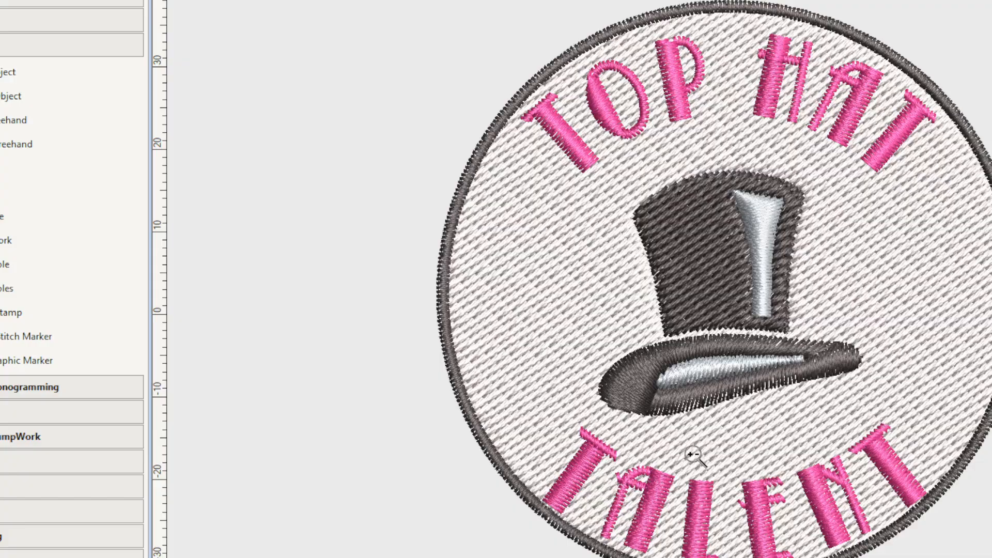
Step: Reshape the E in TALENT so the ends of its left stub and its three right arms are squared off
drag(691, 454, 853, 522)
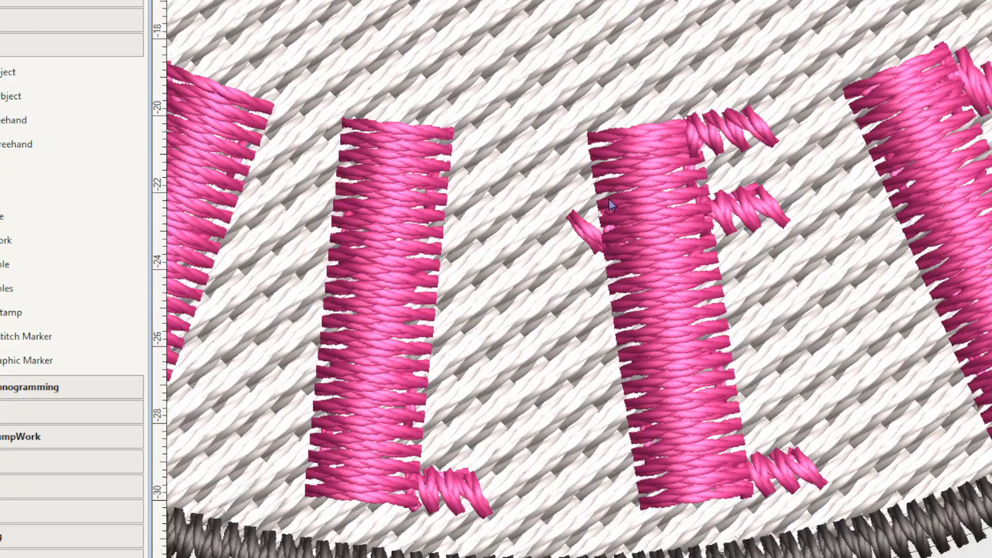
click(593, 246)
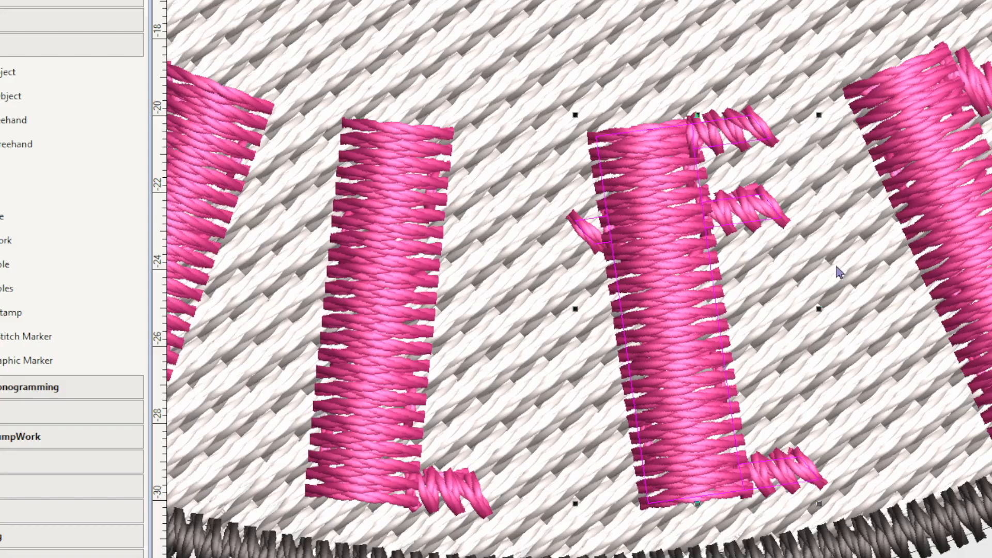
key(h)
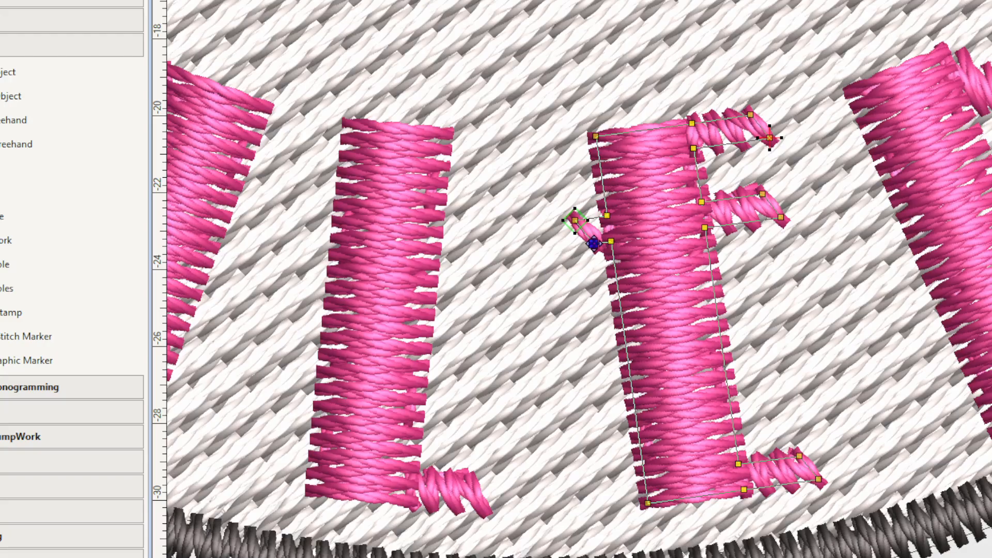
drag(595, 243, 578, 243)
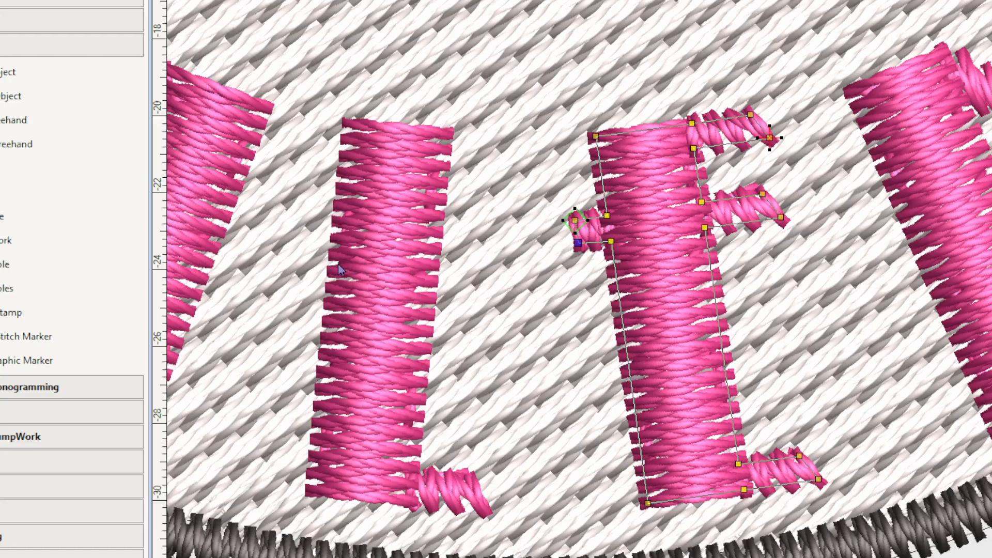
click(761, 193)
drag(762, 192, 778, 191)
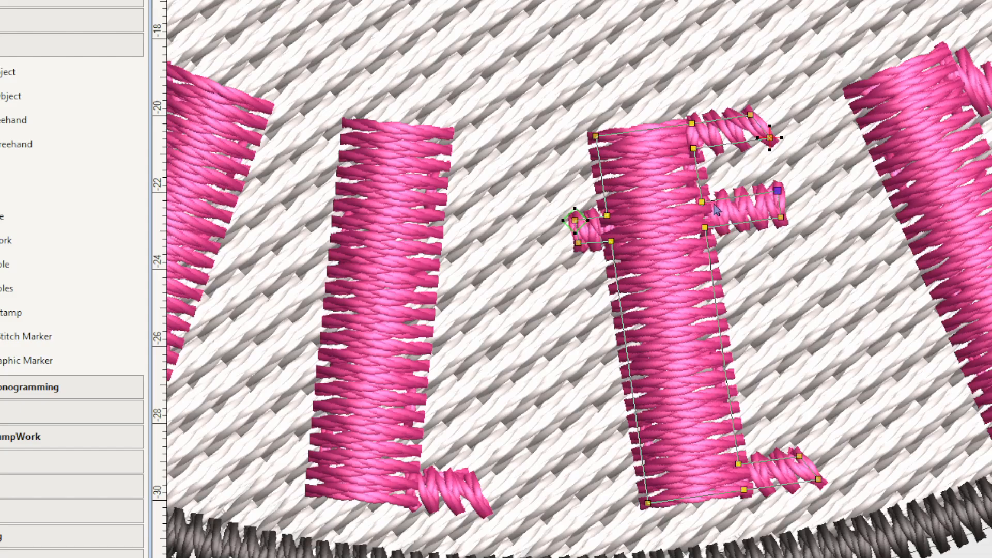
drag(750, 112, 766, 113)
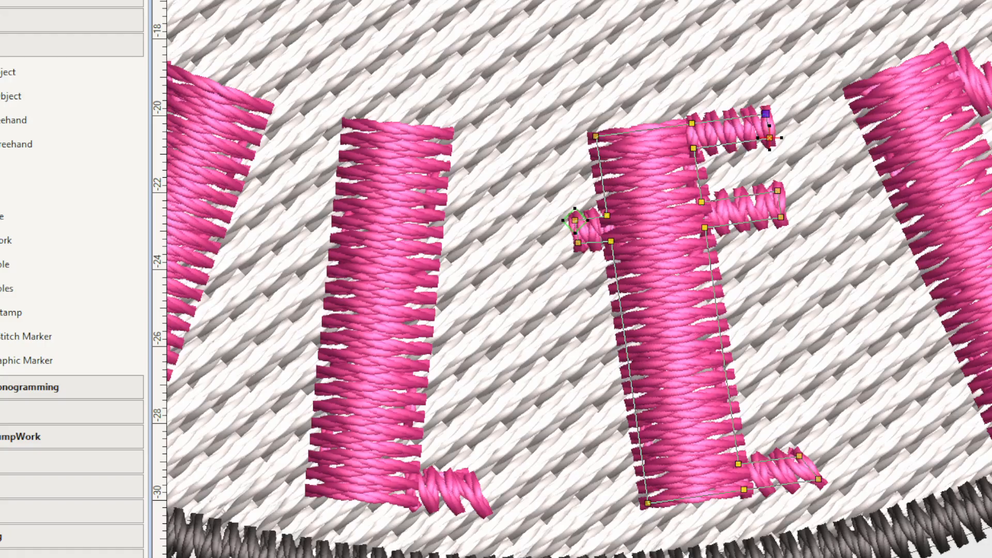
click(800, 456)
drag(802, 455, 815, 454)
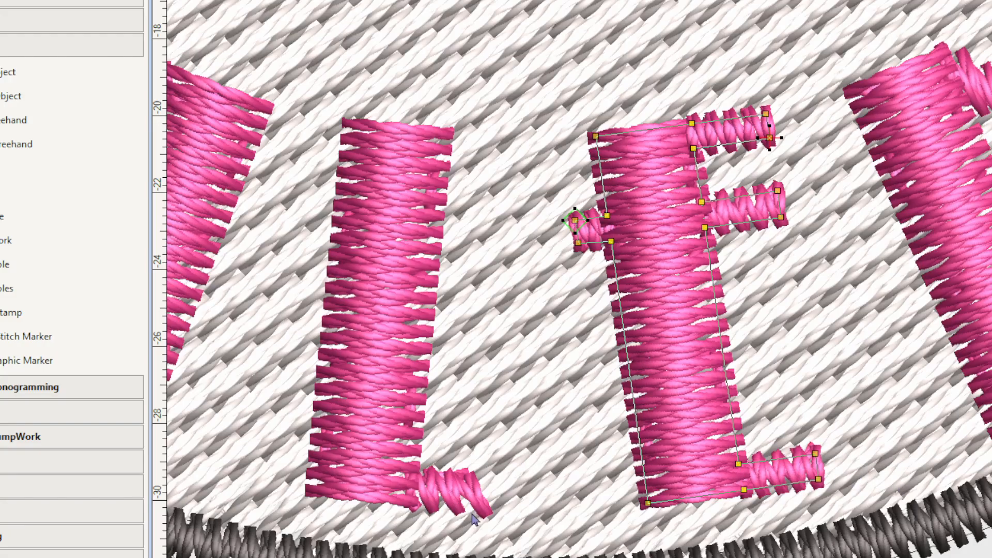
key(Escape)
Step: Reshape the L in TALENT by moving the upper end node of its foot outward to square the end
click(448, 506)
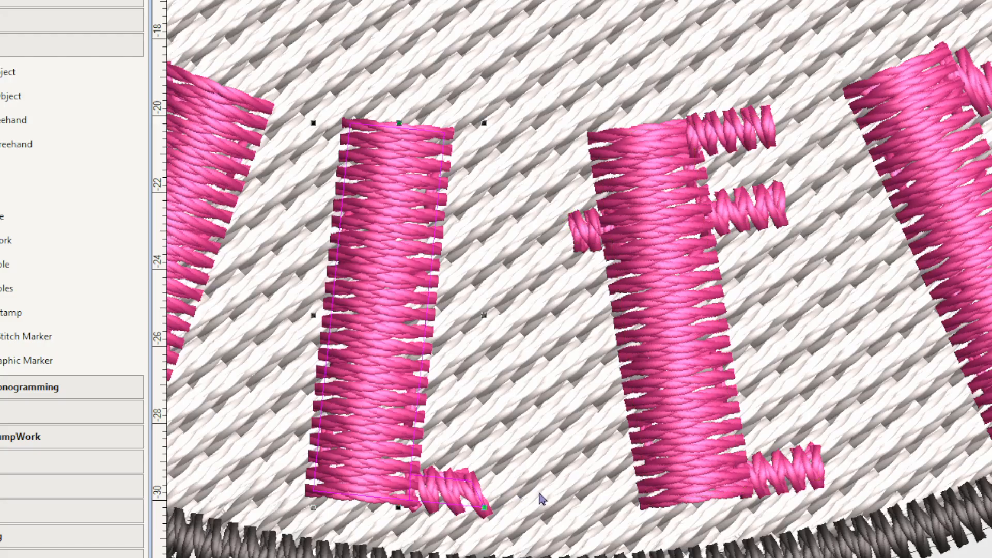
key(h)
drag(473, 479, 482, 474)
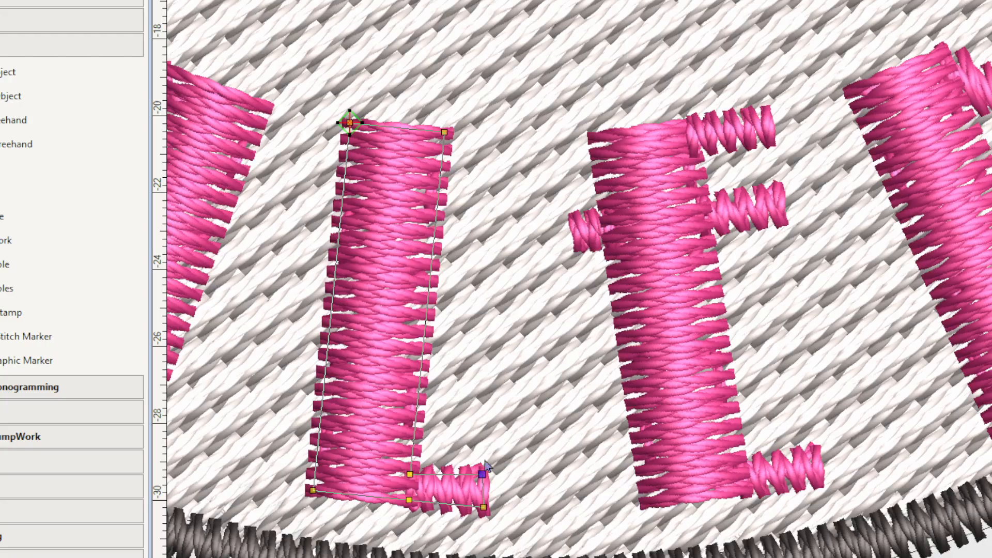
drag(482, 474, 481, 478)
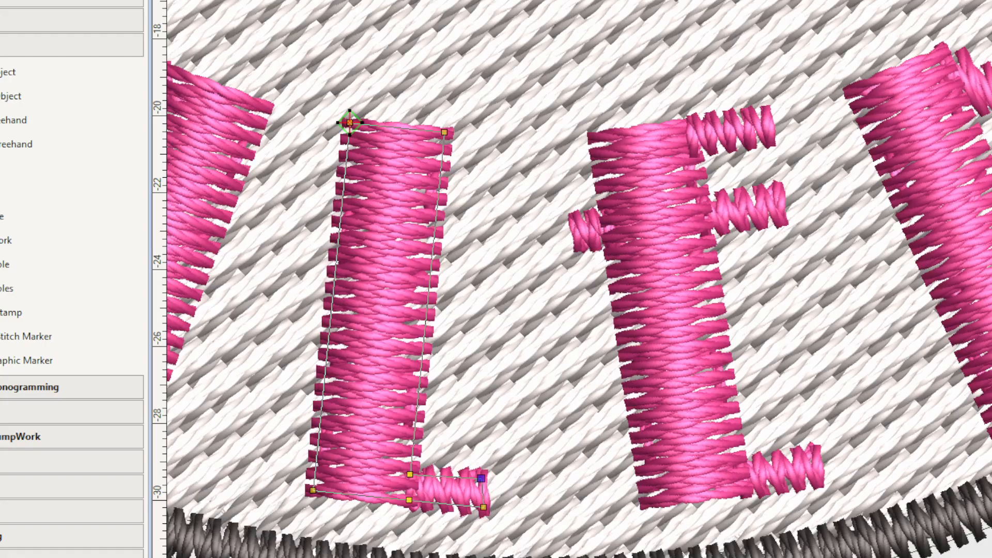
key(0)
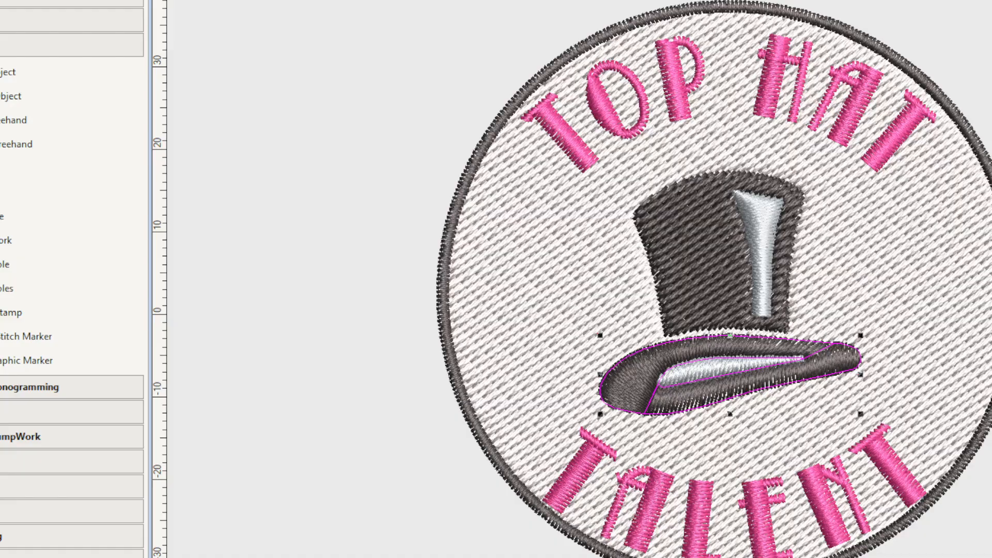
Step: Break apart the dark hat brim and merge its two pieces into a single object
click(21, 2)
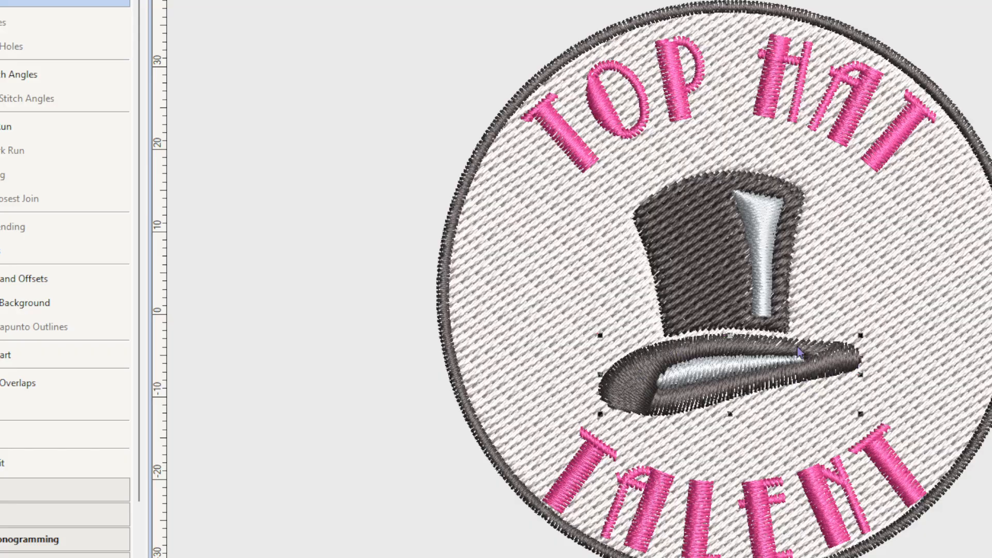
click(3, 355)
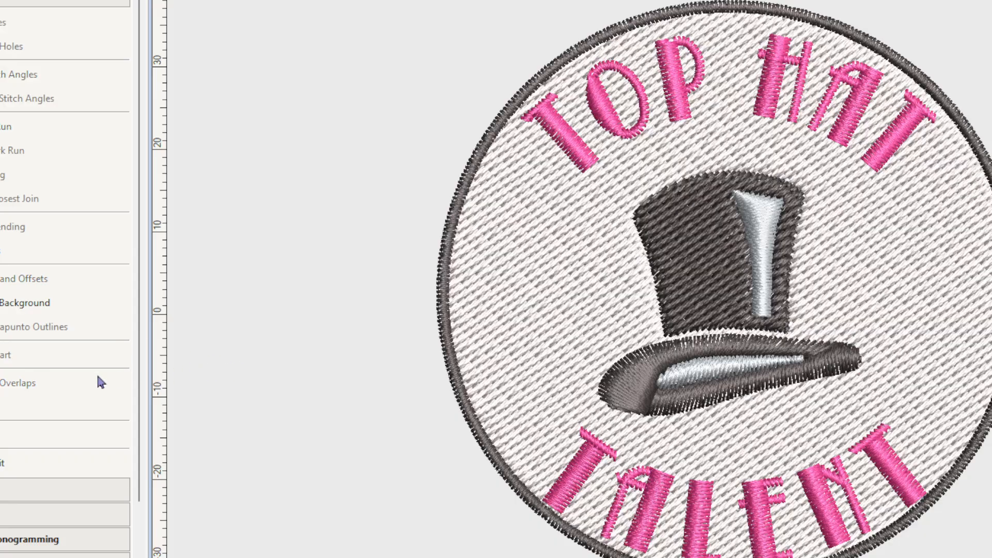
click(754, 381)
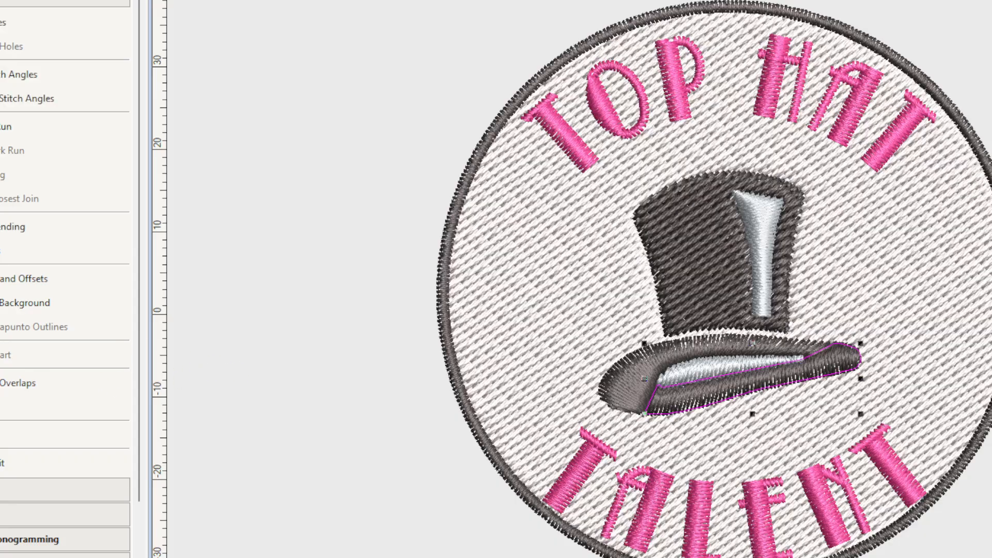
ctrl+click(635, 373)
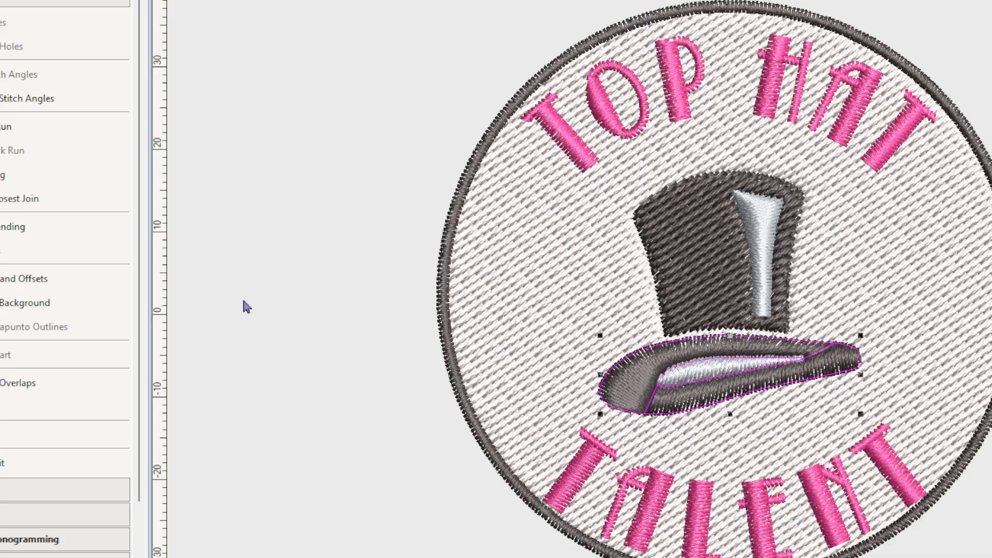
click(62, 407)
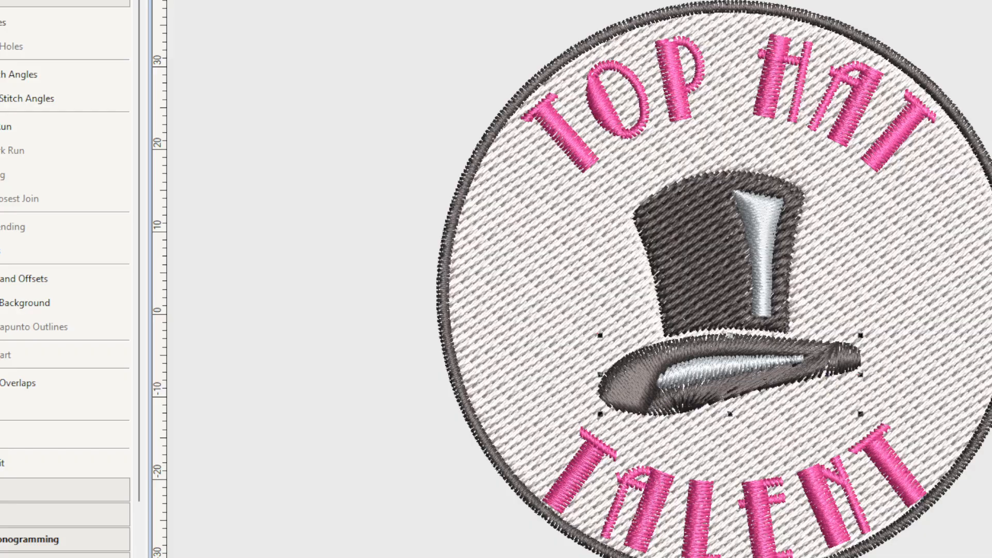
Step: Remove the existing stitch angles from the merged dark hat brim
key(h)
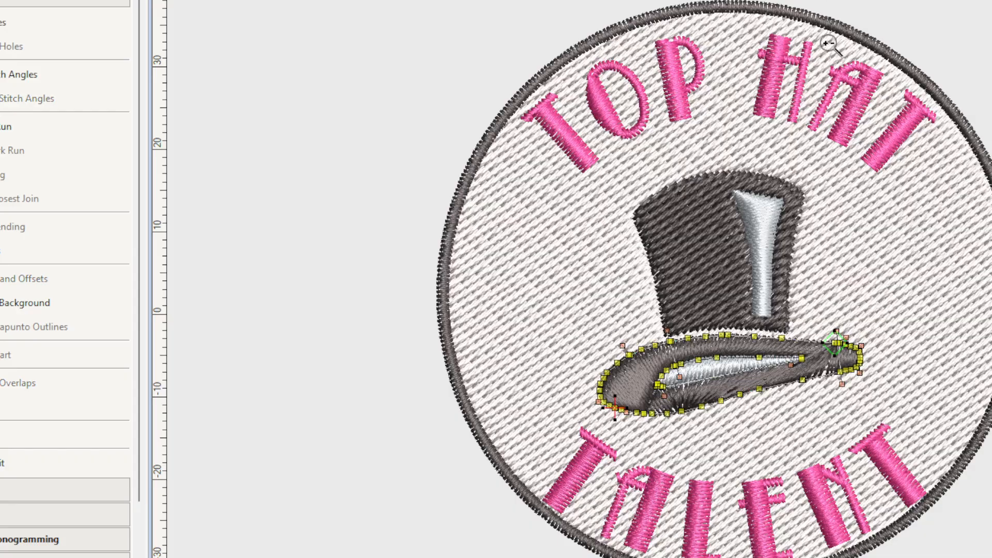
drag(532, 303, 949, 417)
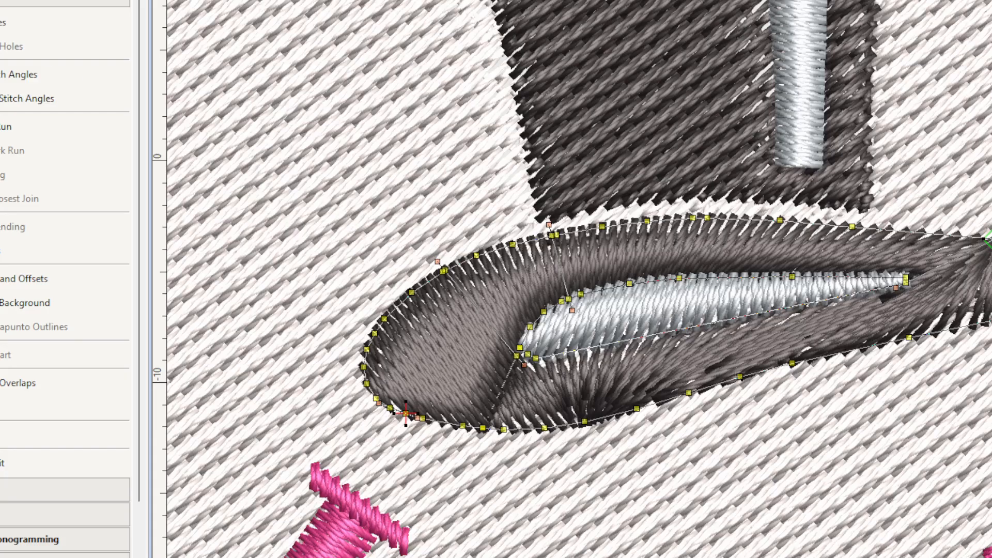
key(Escape)
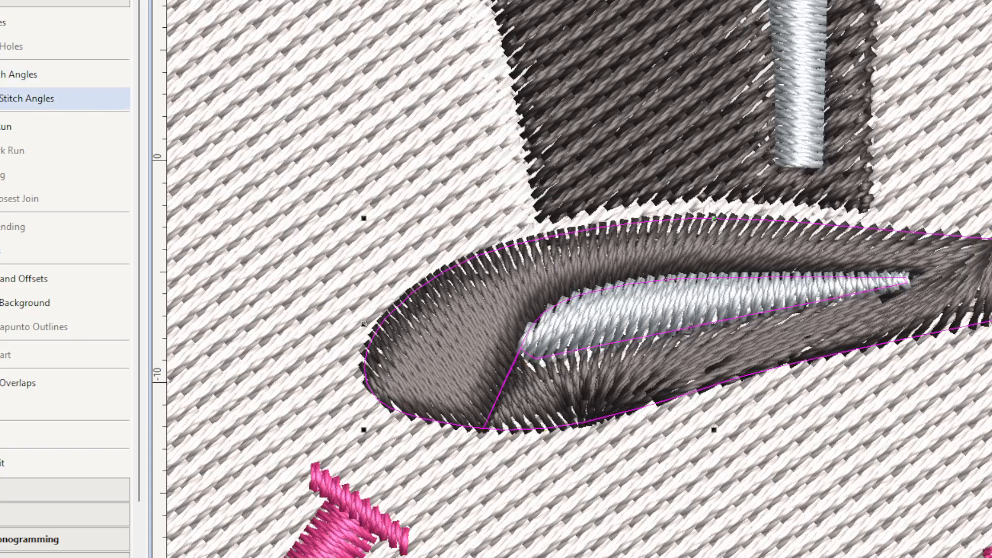
click(25, 98)
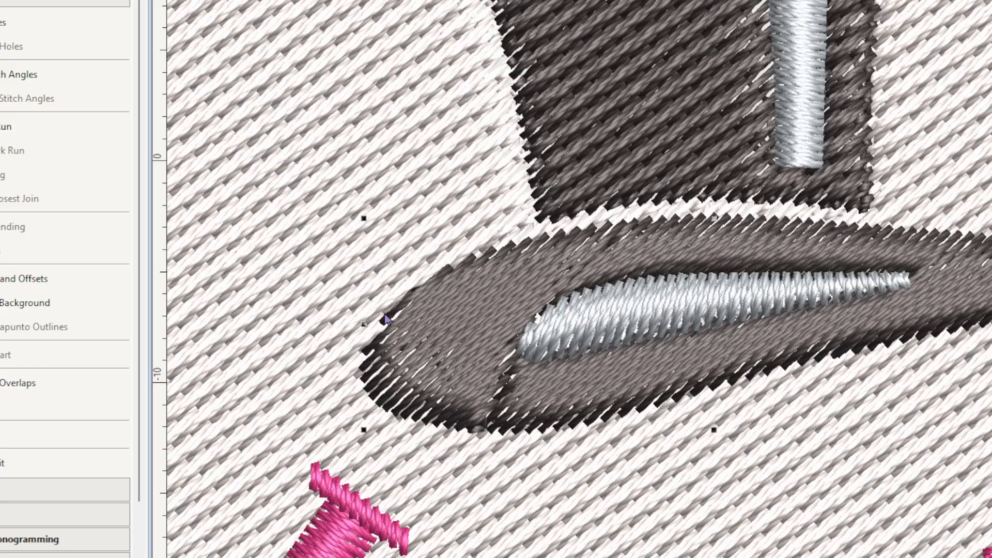
click(323, 325)
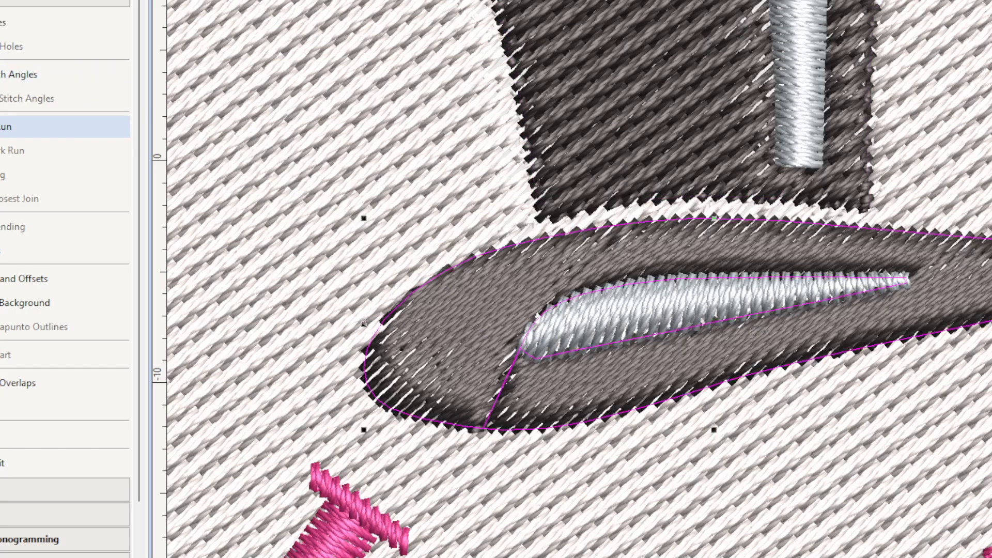
Step: Add two stitch angle lines to the brim, one across its rounded end and one across its upper band, both ending inside the highlight opening
click(18, 75)
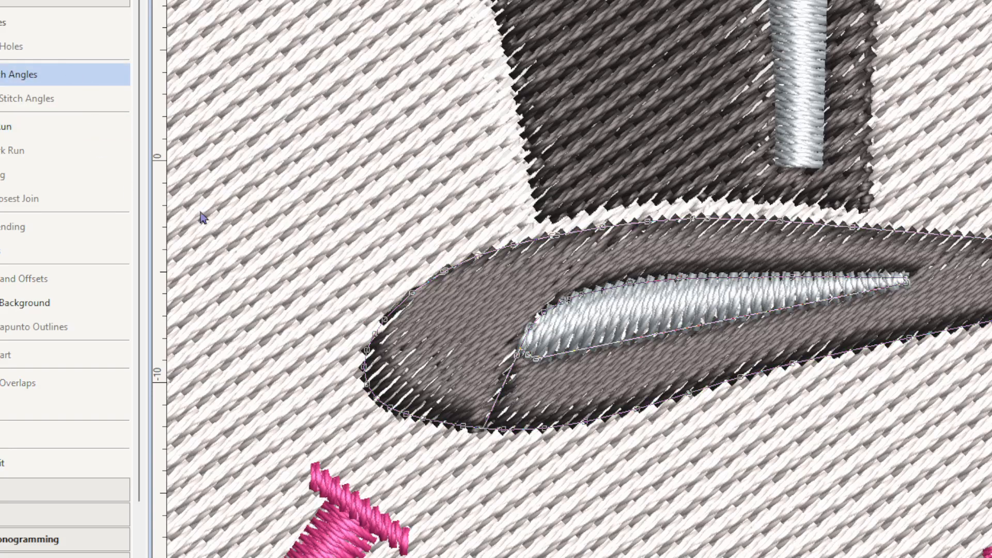
click(336, 318)
click(562, 318)
click(627, 212)
click(648, 294)
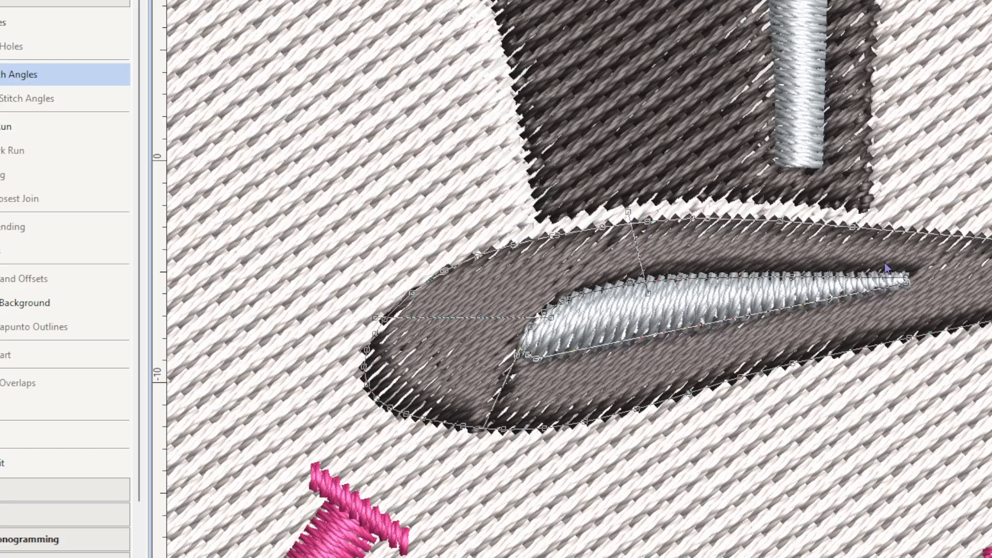
Step: Add a stitch angle line across the brim's lower band near the highlight's tapered end and apply the new stitch angles
click(847, 283)
click(946, 209)
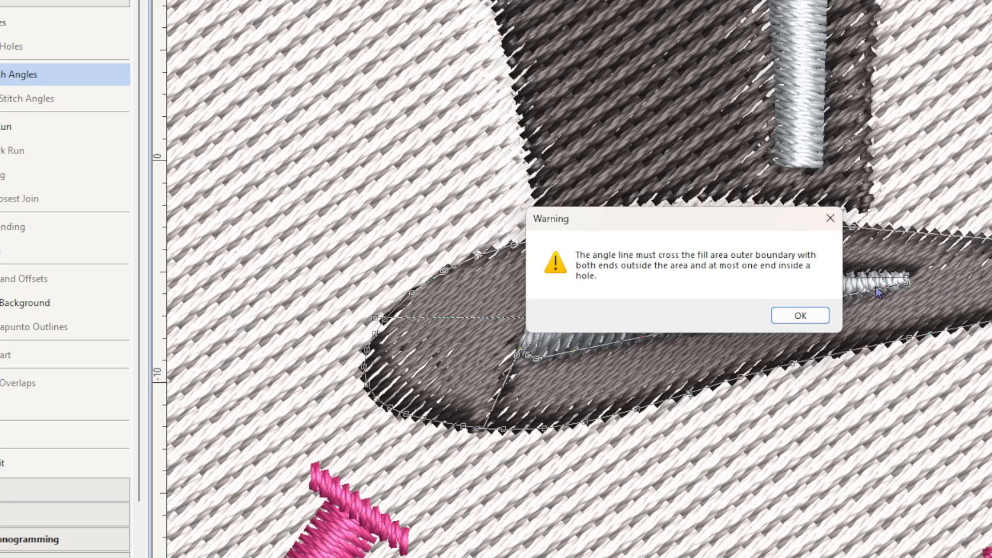
click(804, 318)
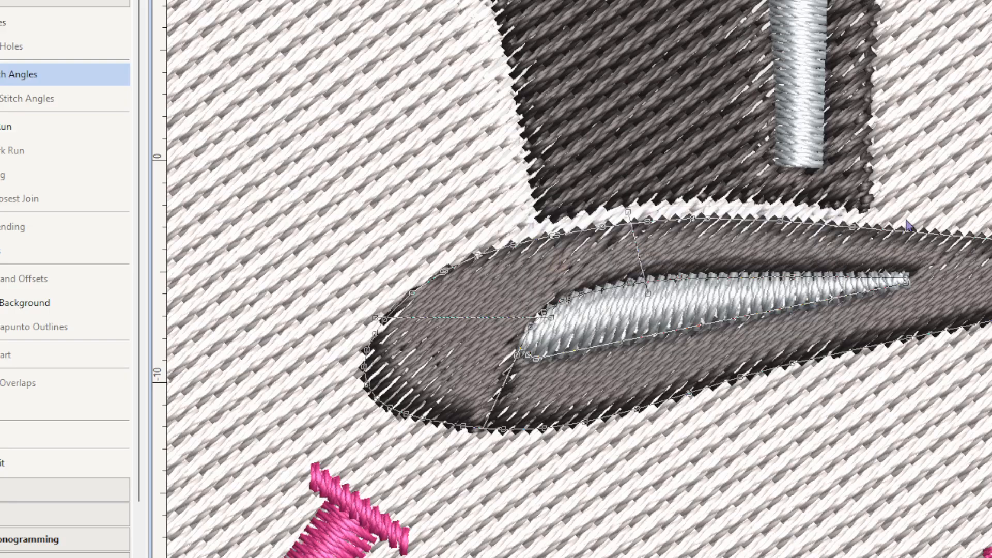
click(841, 285)
click(881, 356)
click(902, 279)
click(806, 314)
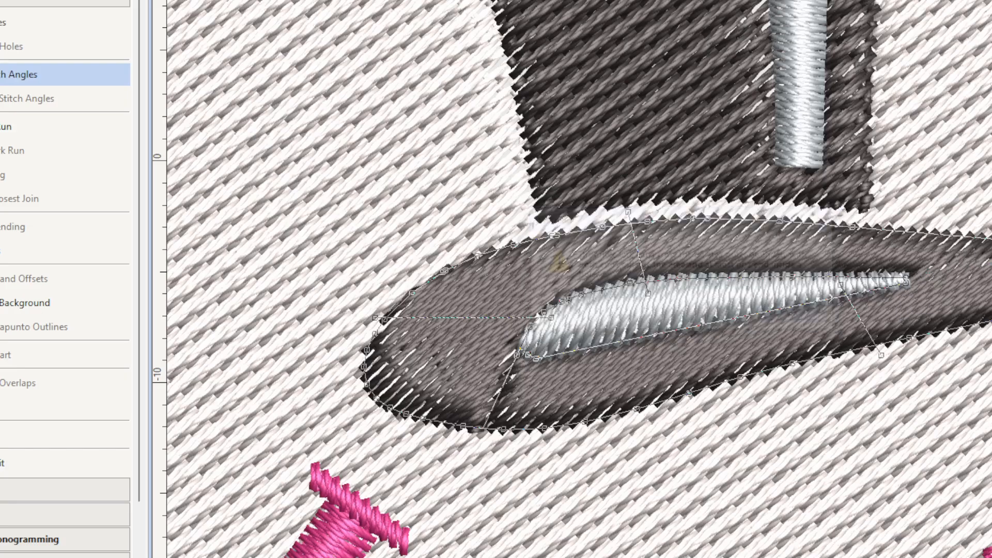
key(Return)
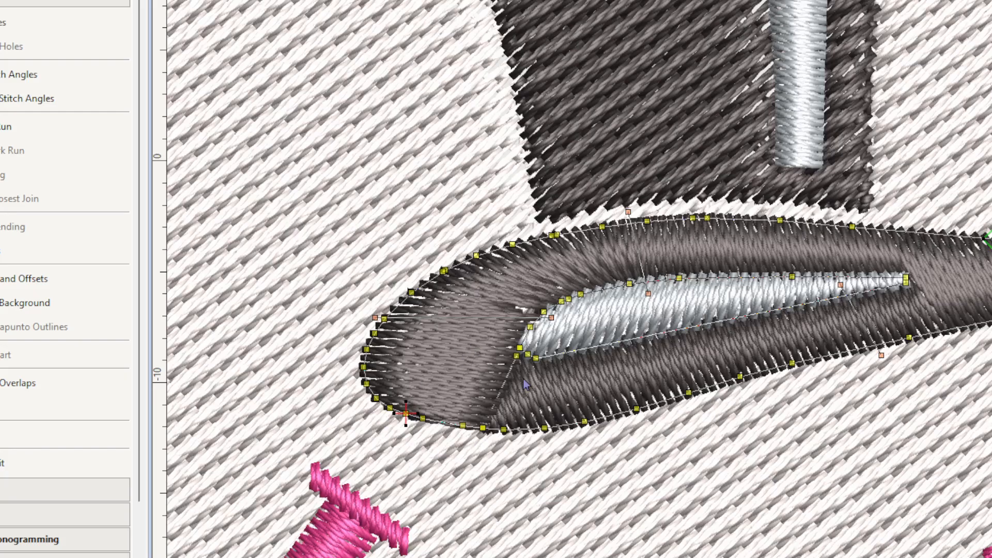
Step: Simplify the brim outline at the blunt end of the silver highlight opening by deleting the surplus corner nodes
click(516, 357)
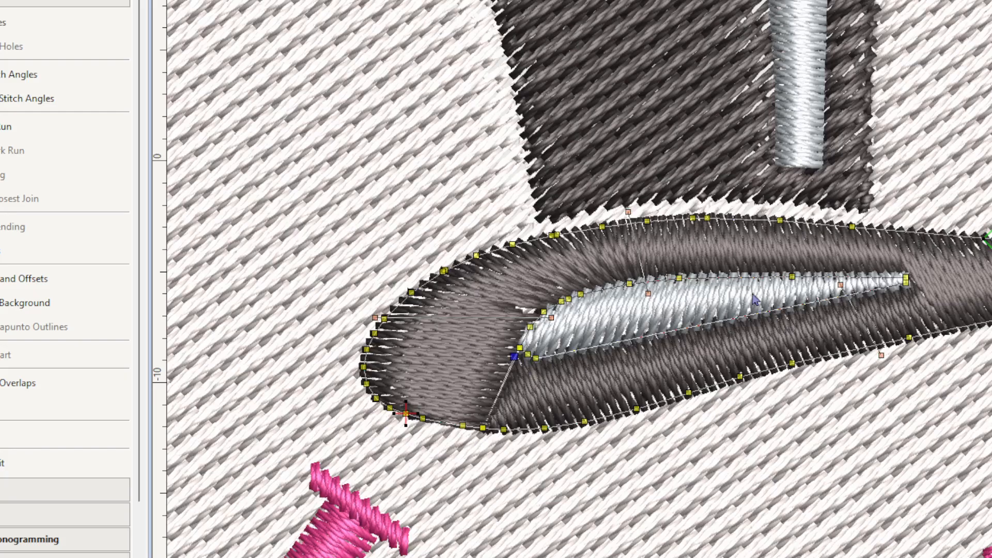
key(Delete)
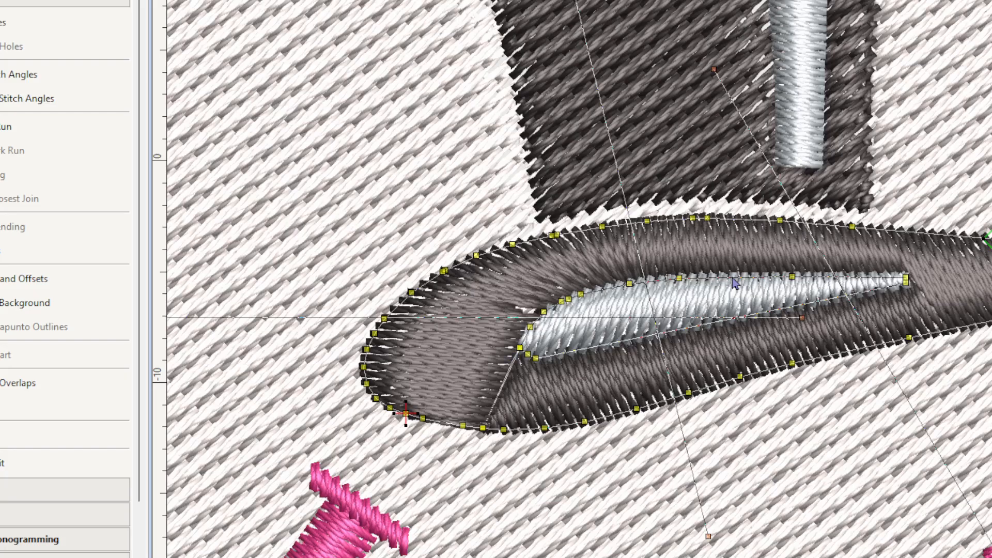
click(518, 346)
key(Delete)
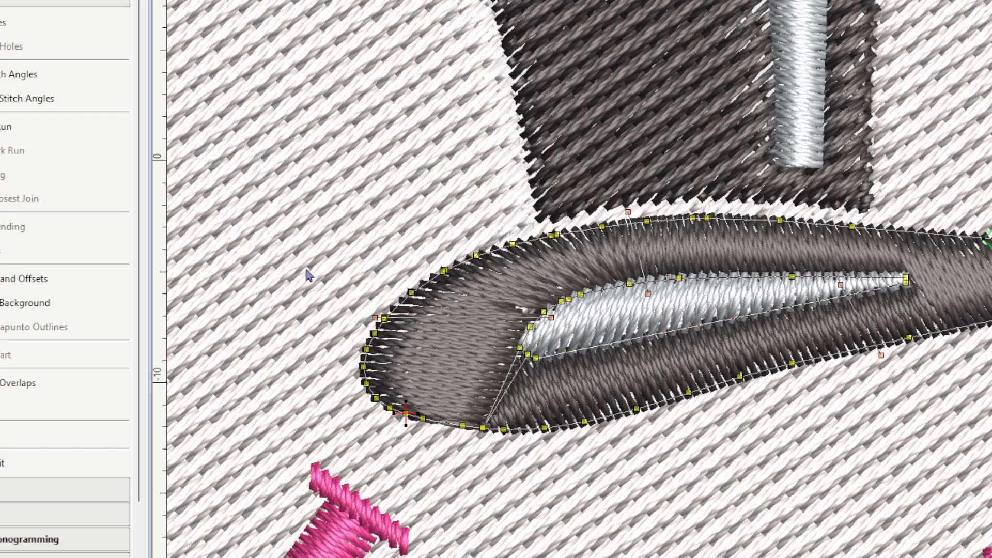
click(528, 354)
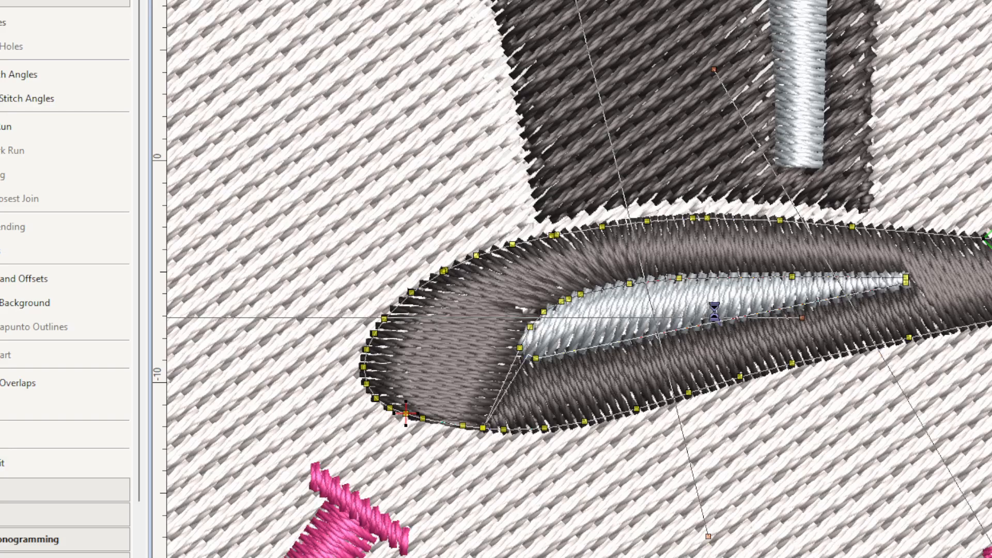
key(Delete)
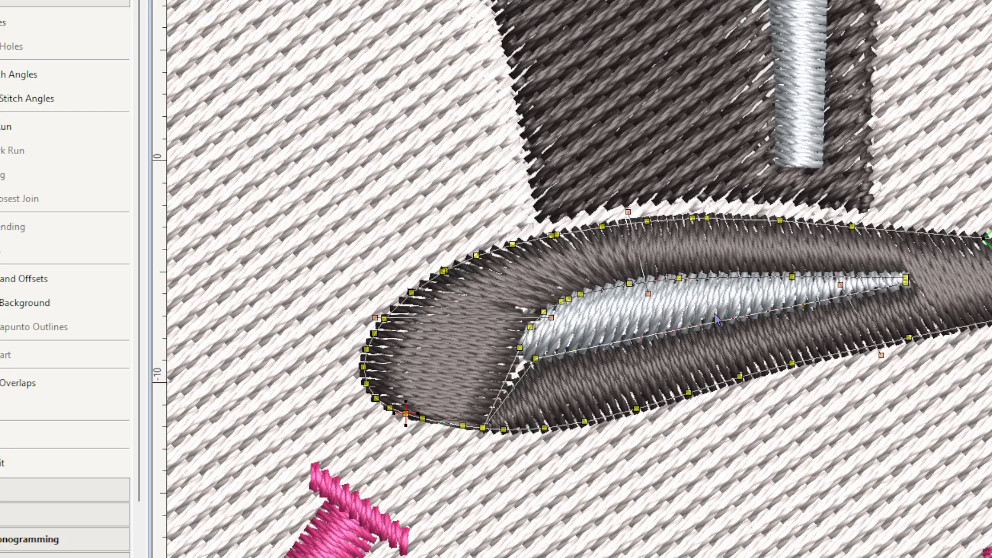
click(534, 357)
key(Delete)
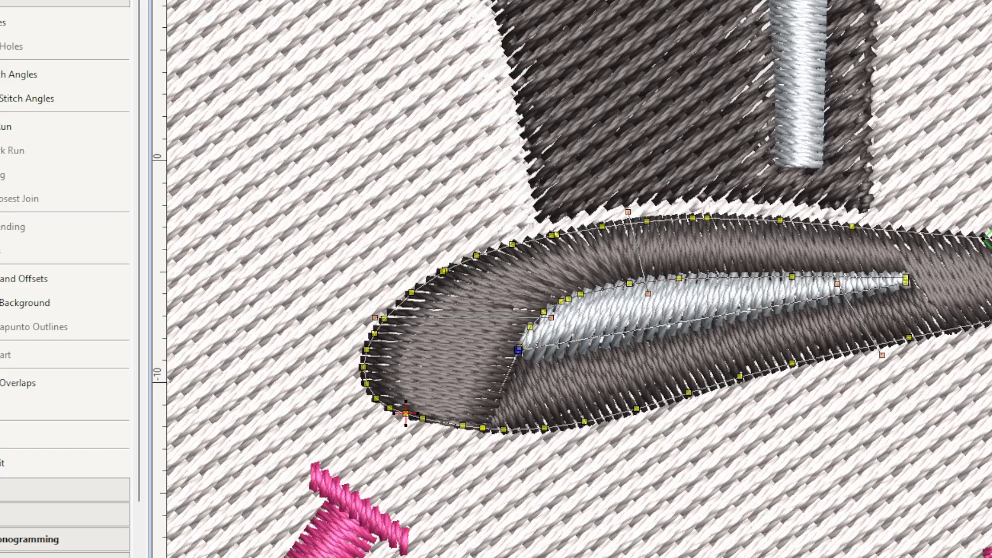
key(Escape)
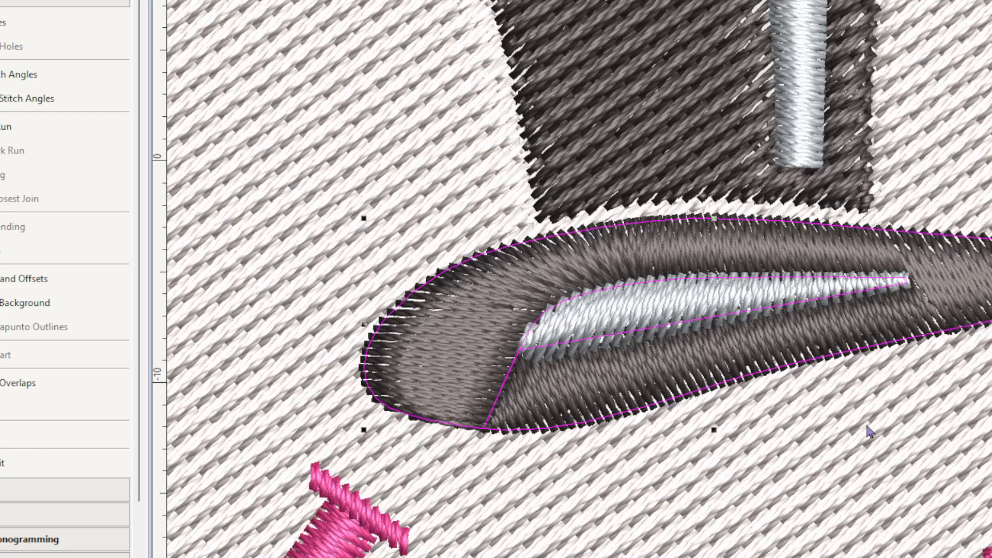
Step: Replace the brim's stitch angles with two lines across its lower band and one horizontal line from the highlight's tapered end outward
click(27, 98)
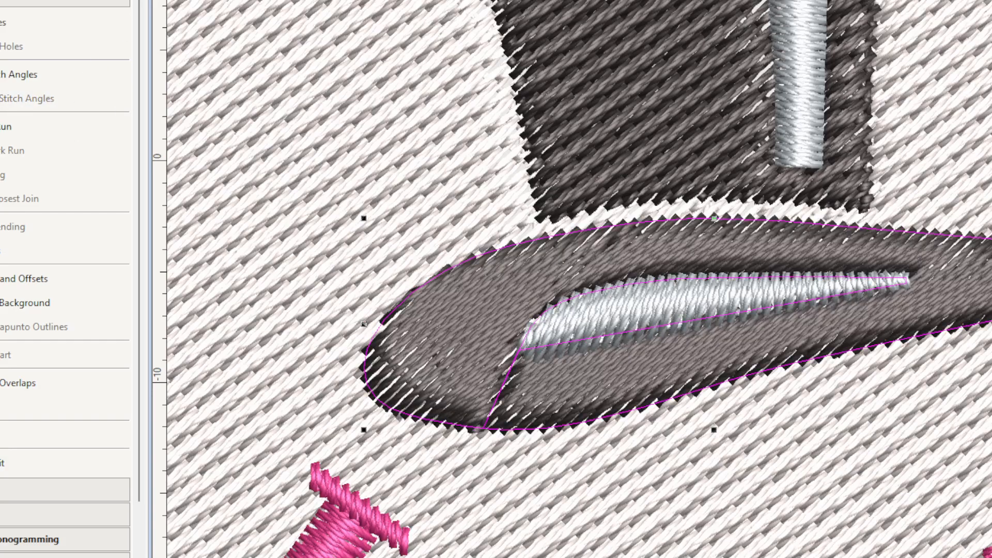
click(31, 74)
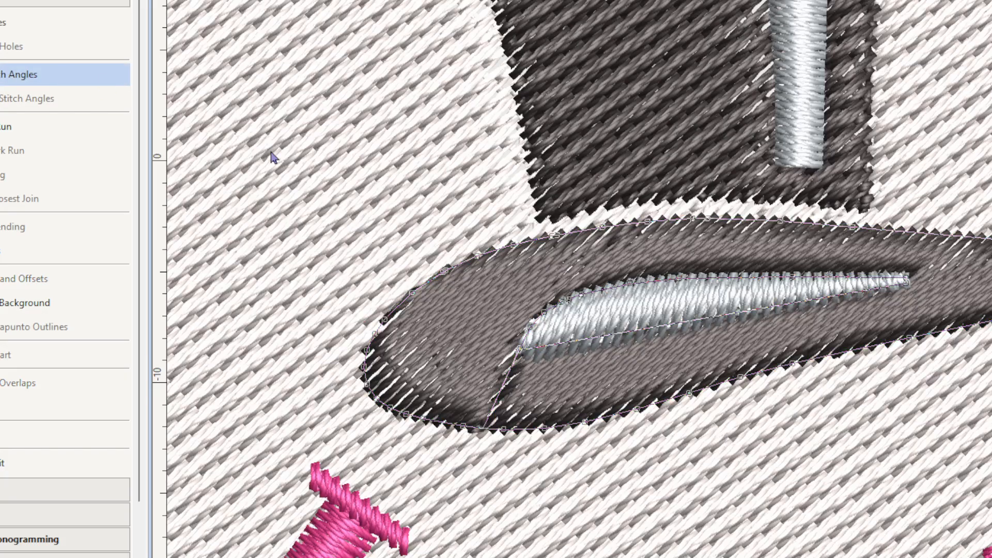
click(603, 324)
click(619, 425)
click(736, 295)
click(791, 375)
click(869, 281)
click(943, 282)
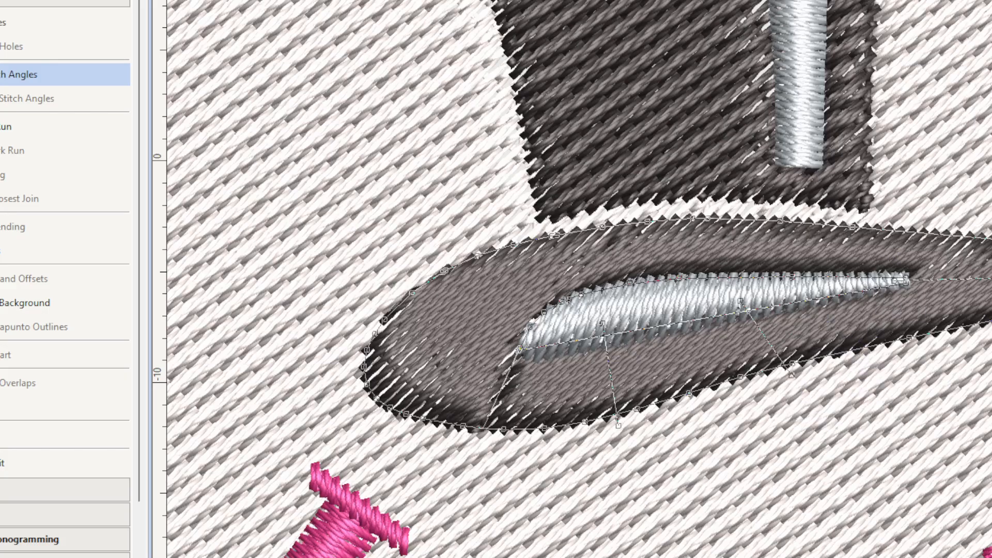
Step: Add two stitch angle lines across the brim's upper band and one across its rounded end, and apply the new angles
click(772, 288)
click(755, 208)
click(645, 300)
click(526, 233)
click(553, 326)
click(354, 311)
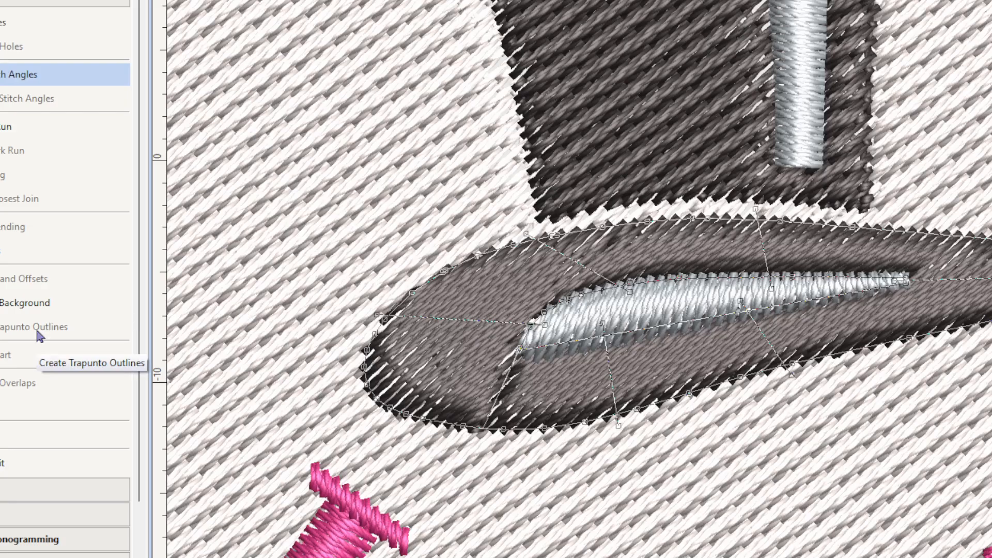
key(Return)
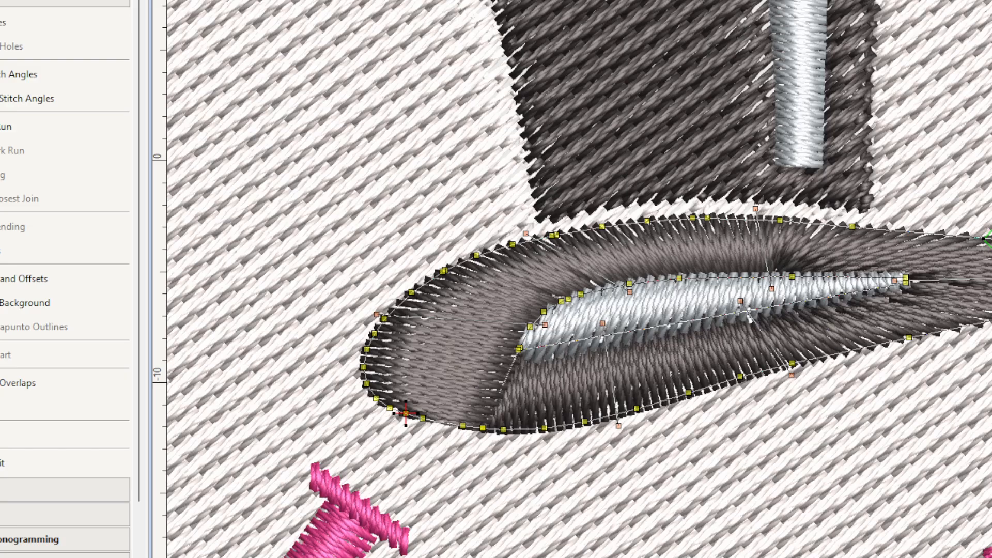
Step: Shift the outer end of the lower band's second stitch angle line toward the brim's rounded end to make it steeper
drag(792, 375, 775, 380)
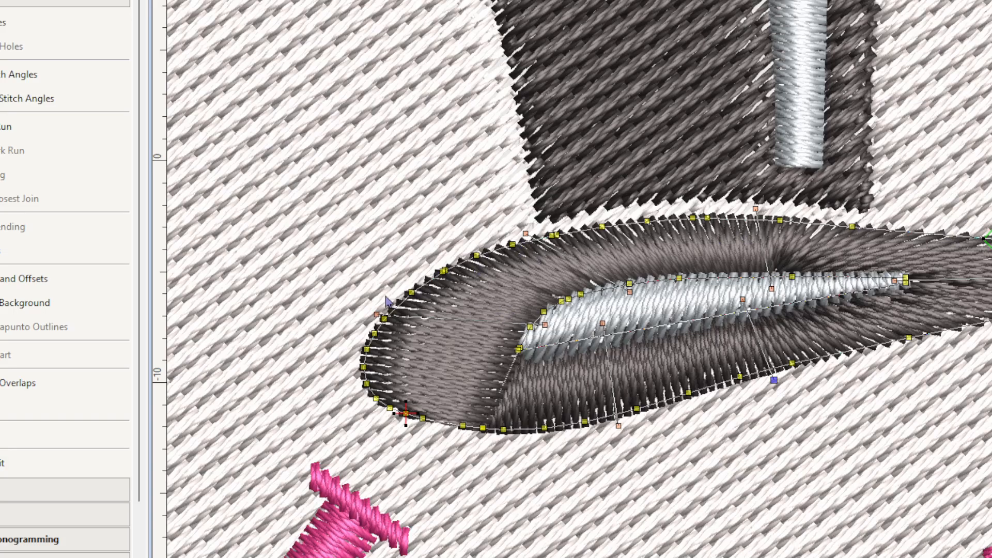
click(476, 255)
key(Escape)
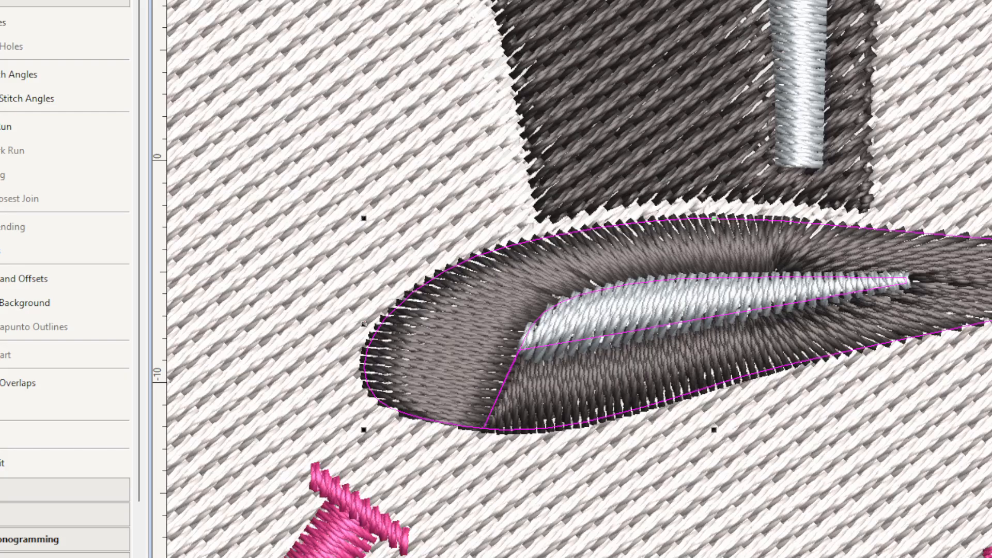
Step: Smooth the hat brim's outline curves with a precision of 0.70 mm
key(alt+e)
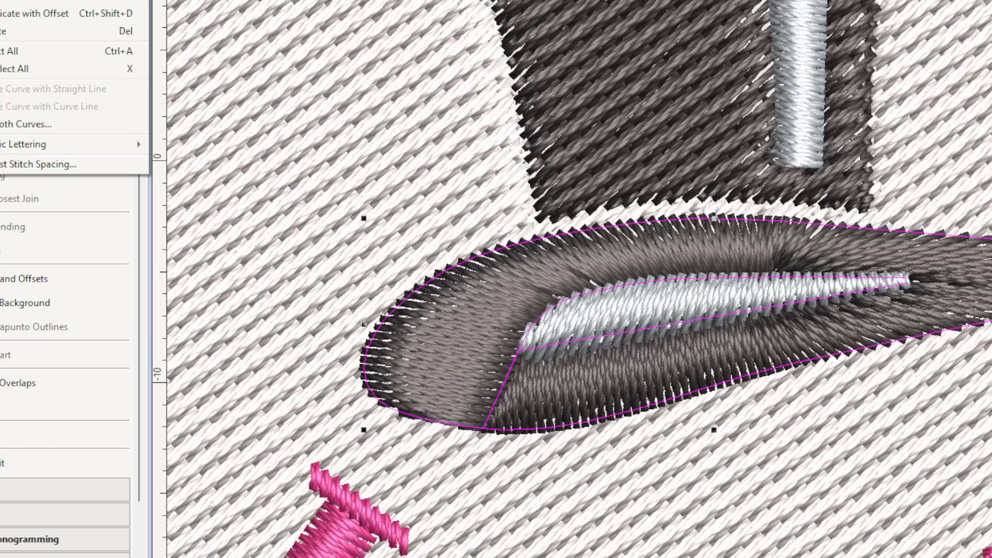
click(35, 129)
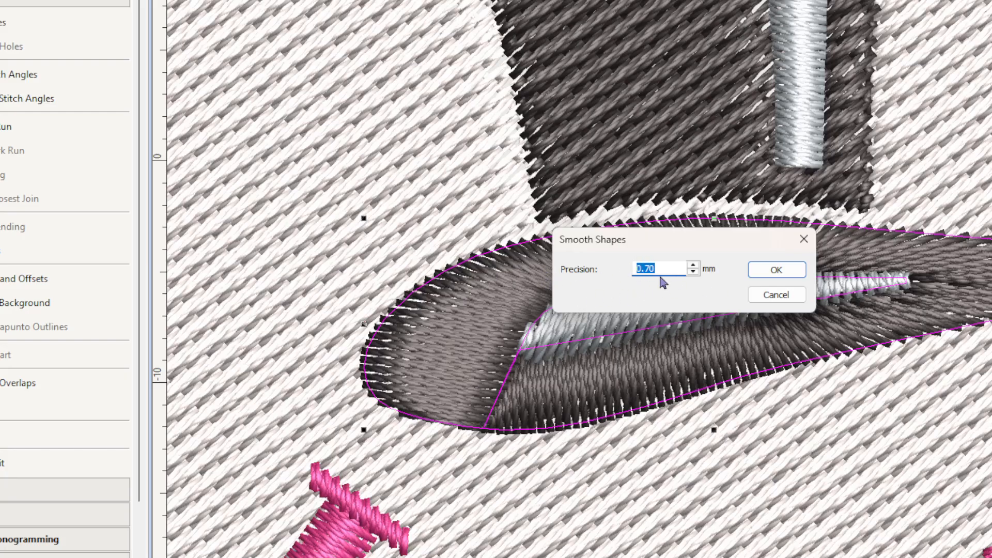
click(776, 270)
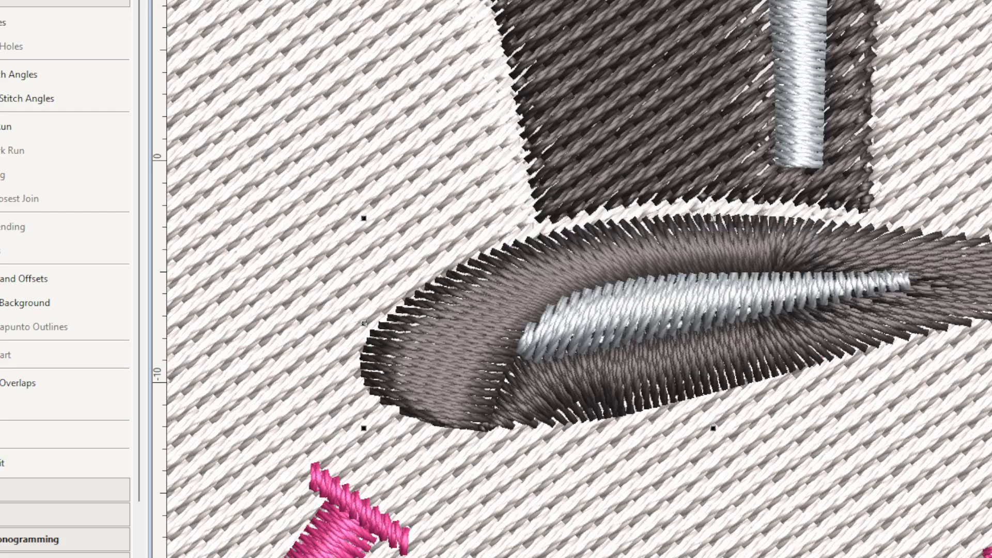
Step: Try changing the nodes at the lower end of the brim's slit from corner to curve points, and change them back
key(h)
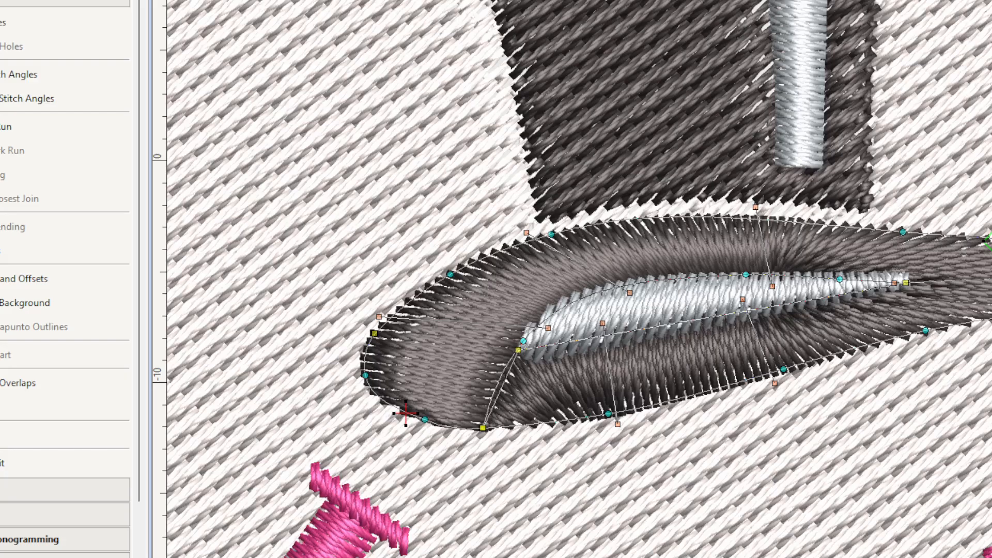
key(Return)
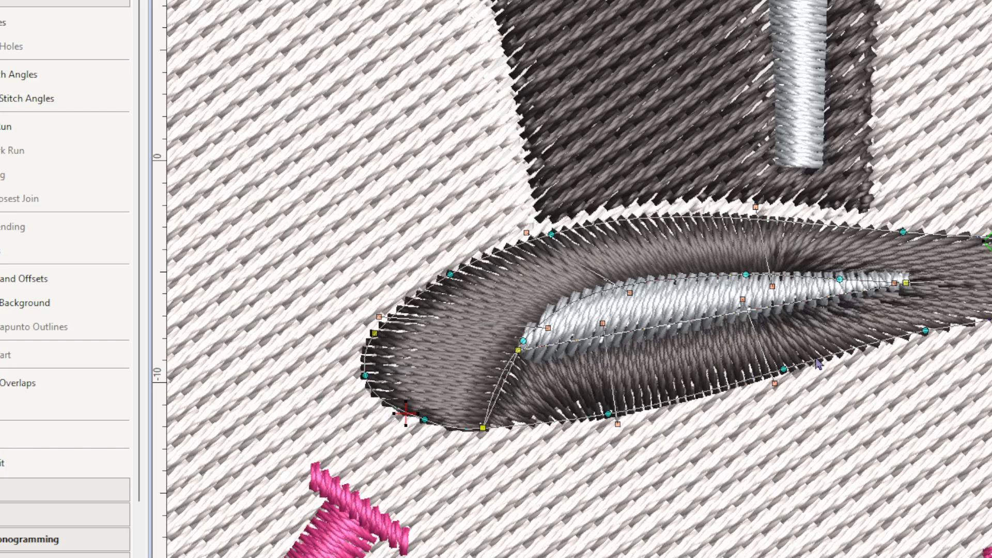
drag(501, 445, 448, 410)
key(space)
key(Return)
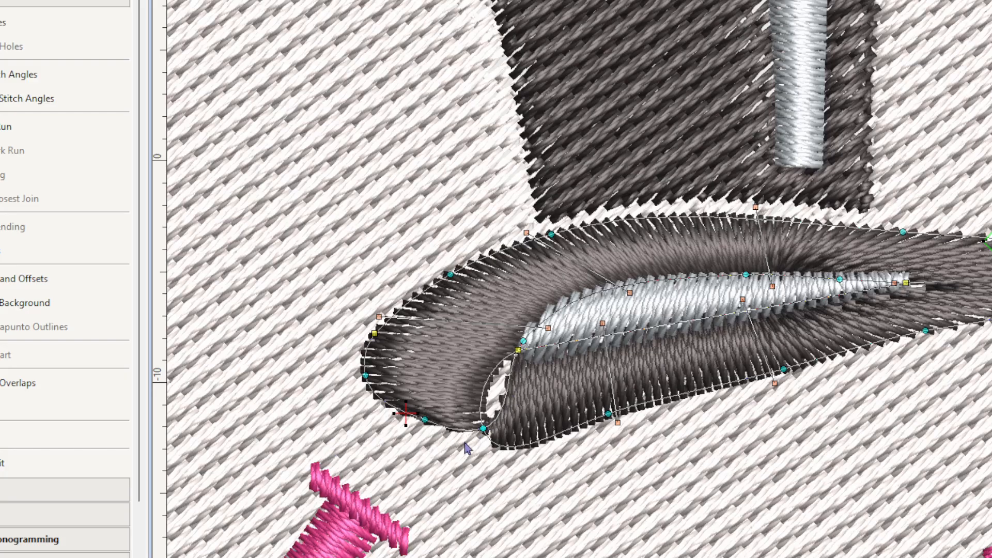
drag(501, 459, 466, 419)
key(space)
key(Return)
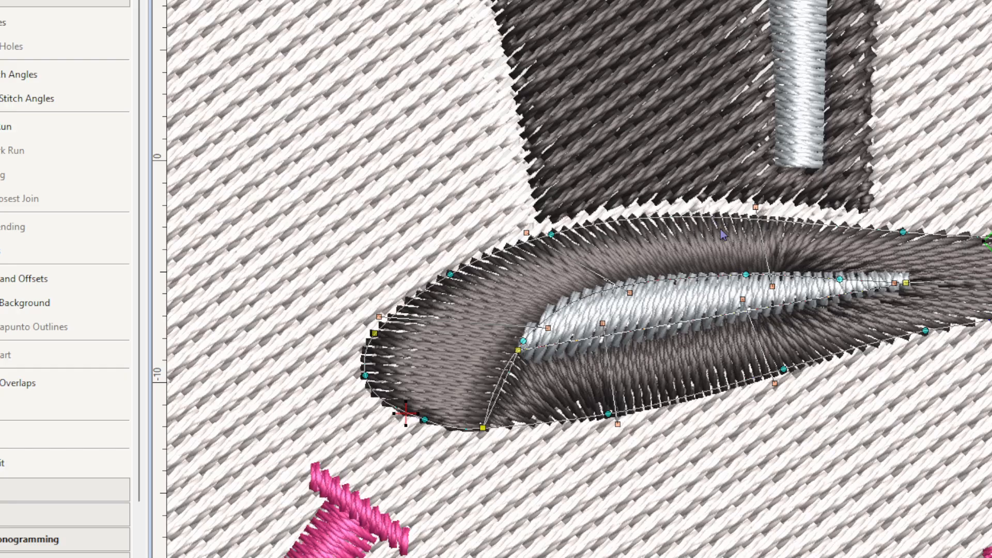
Step: Add a stitch angle line across the brim's upper band just before the pointed tip of the highlight and apply it
click(1, 81)
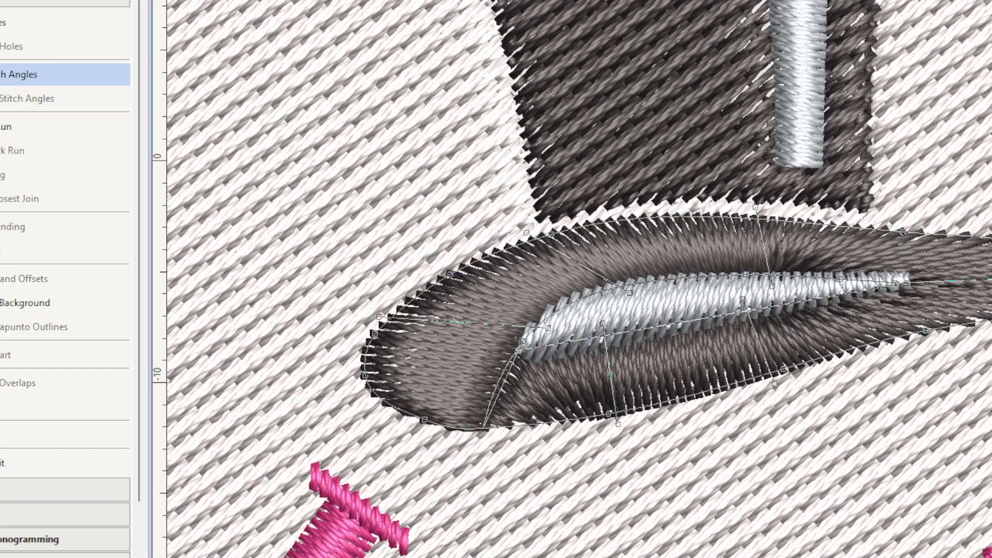
click(852, 286)
click(906, 191)
key(Return)
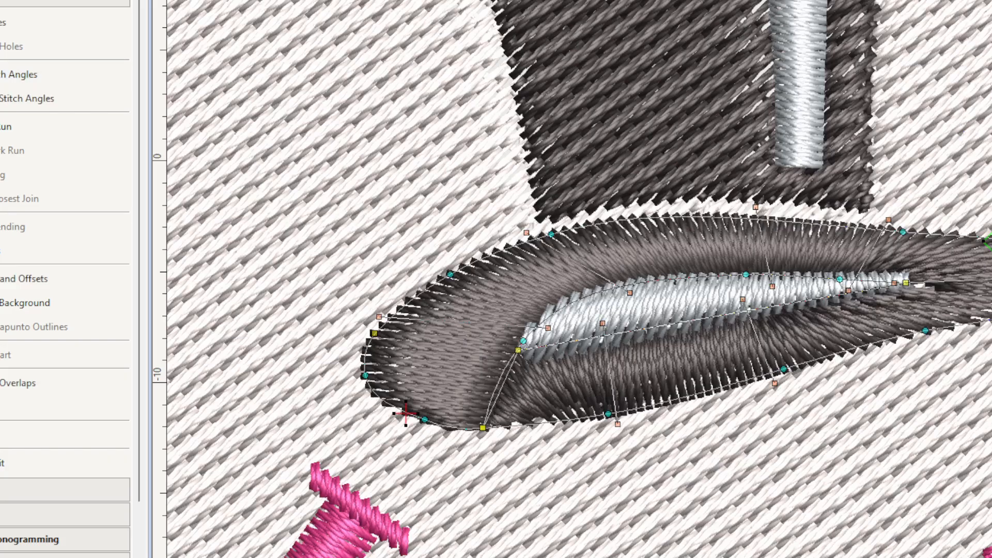
Step: Adjust the stitch angle line running along the brim's narrow end and deselect the brim
drag(991, 281, 991, 295)
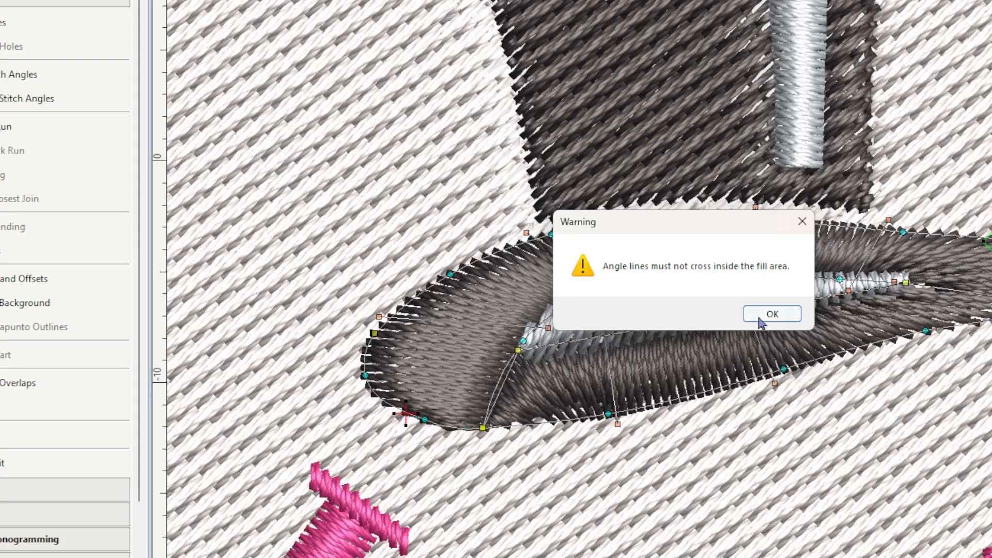
click(760, 318)
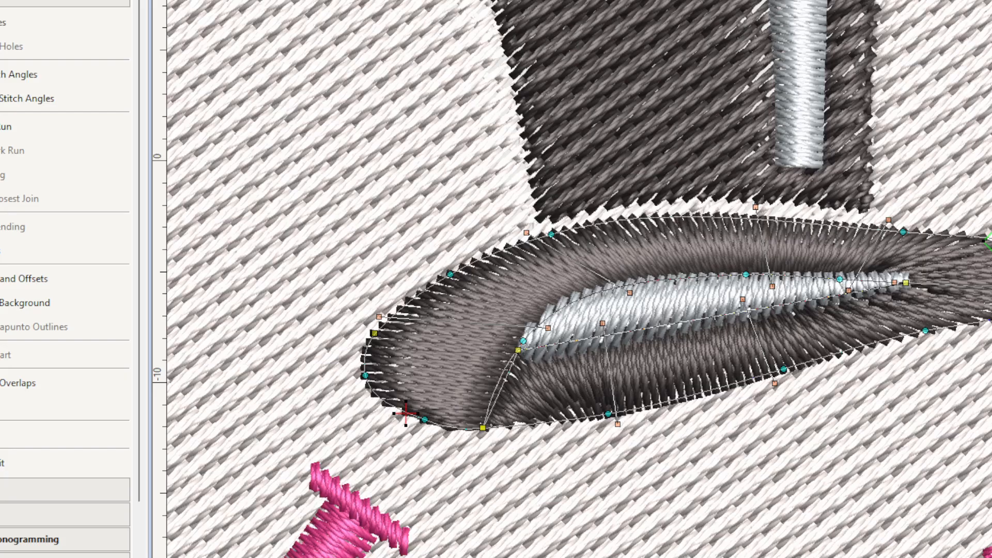
key(0)
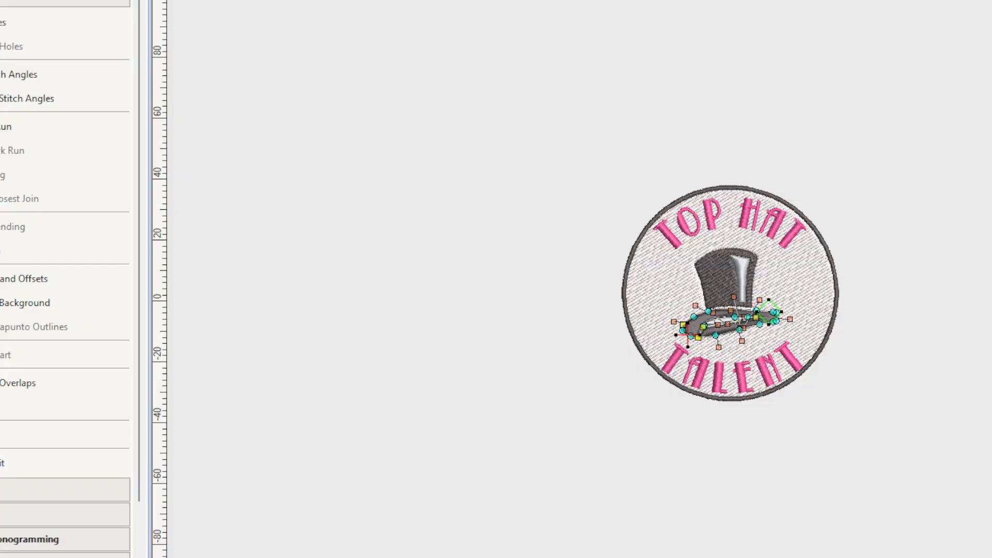
key(Escape)
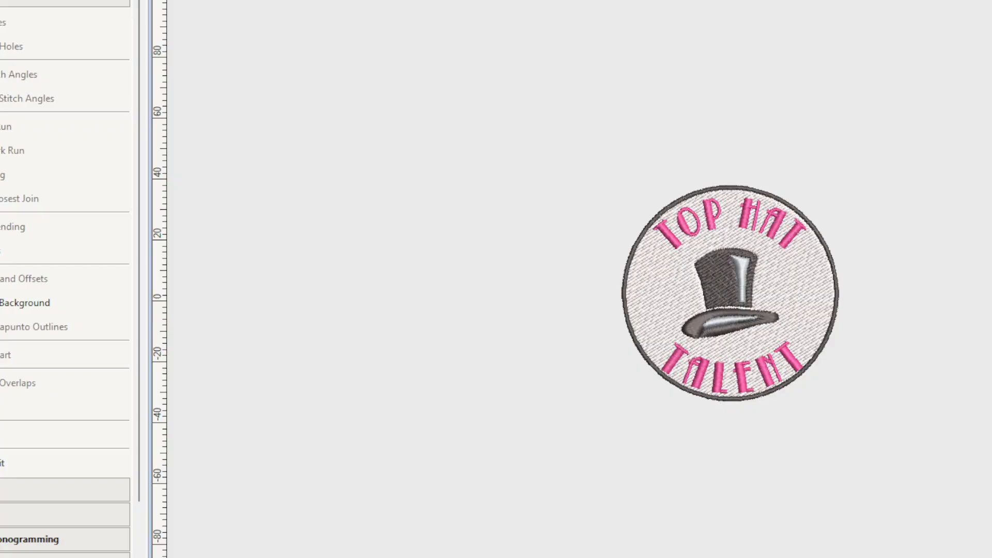
Step: Turn on Underlay 2 for the hat crown and circular background step fills, and for the circular border
click(742, 279)
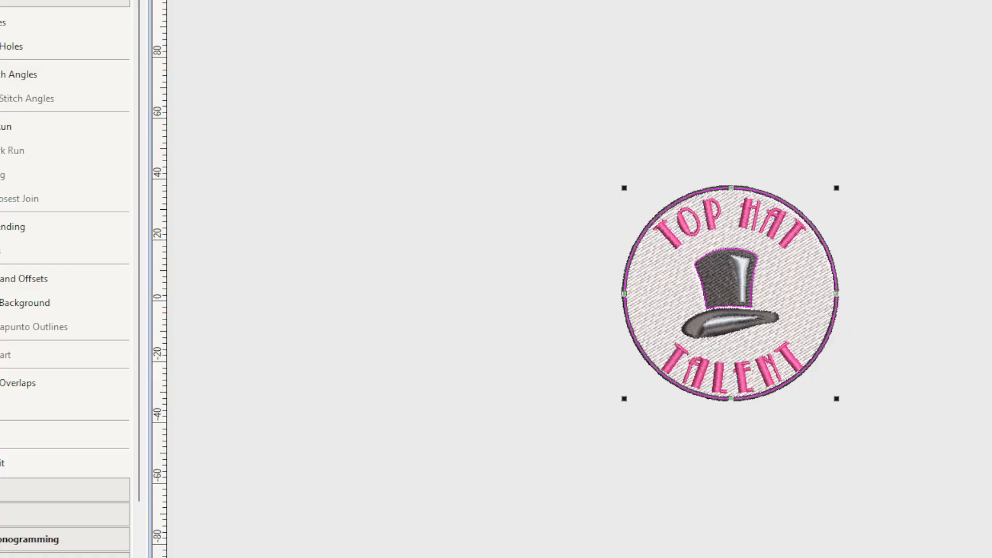
key(alt+Return)
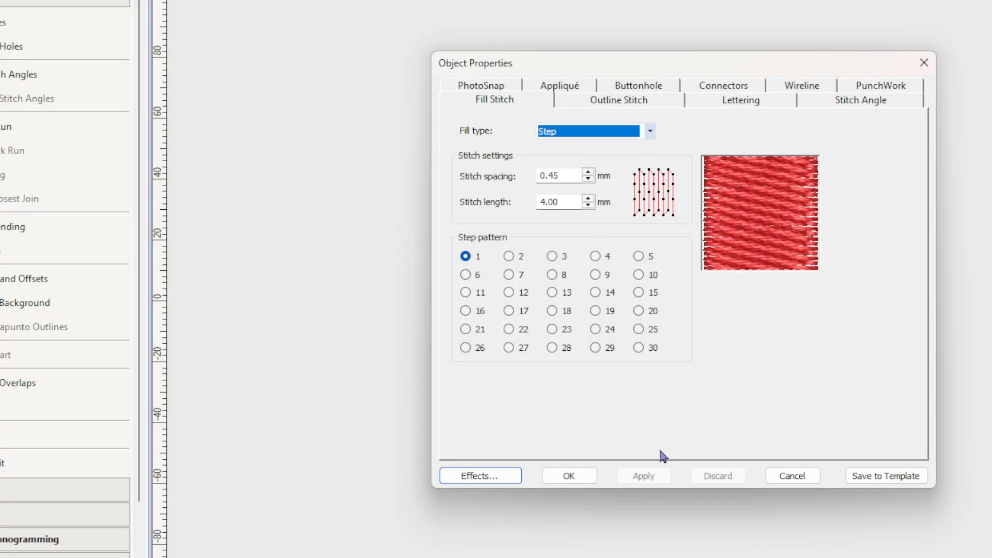
click(478, 475)
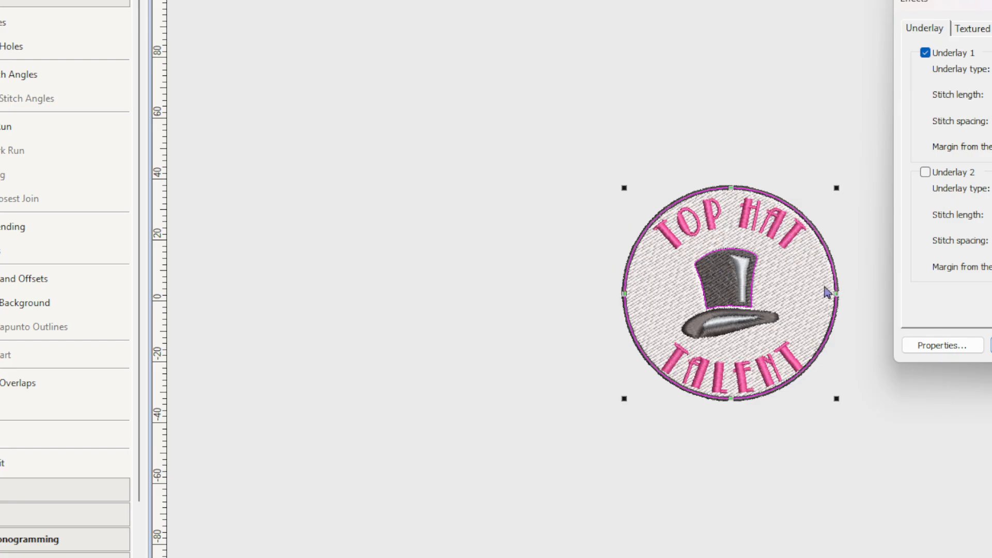
click(925, 172)
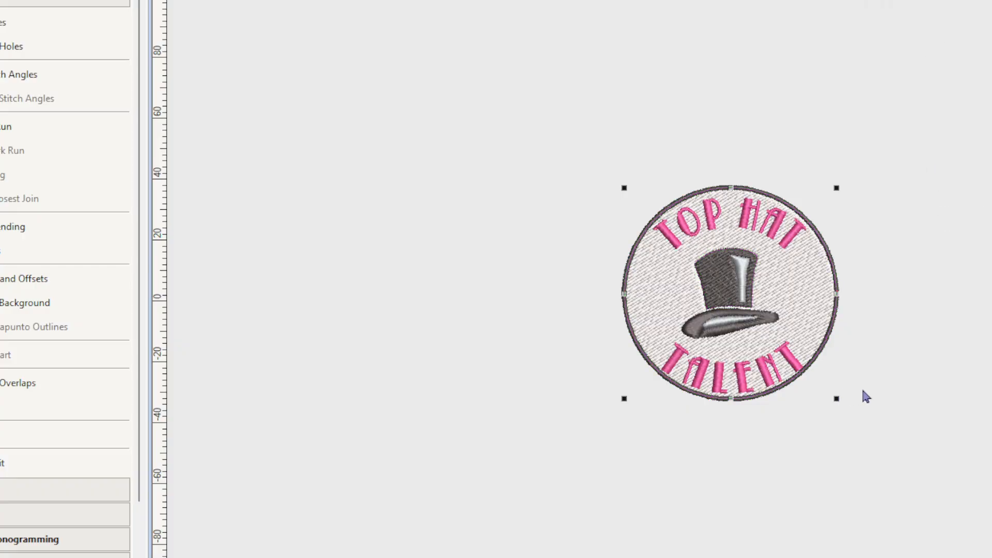
click(931, 395)
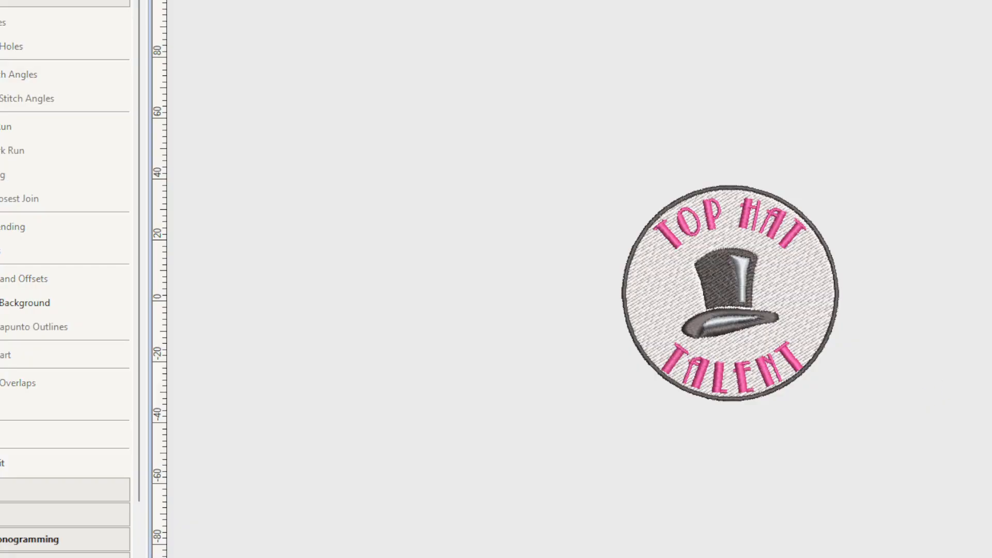
click(835, 310)
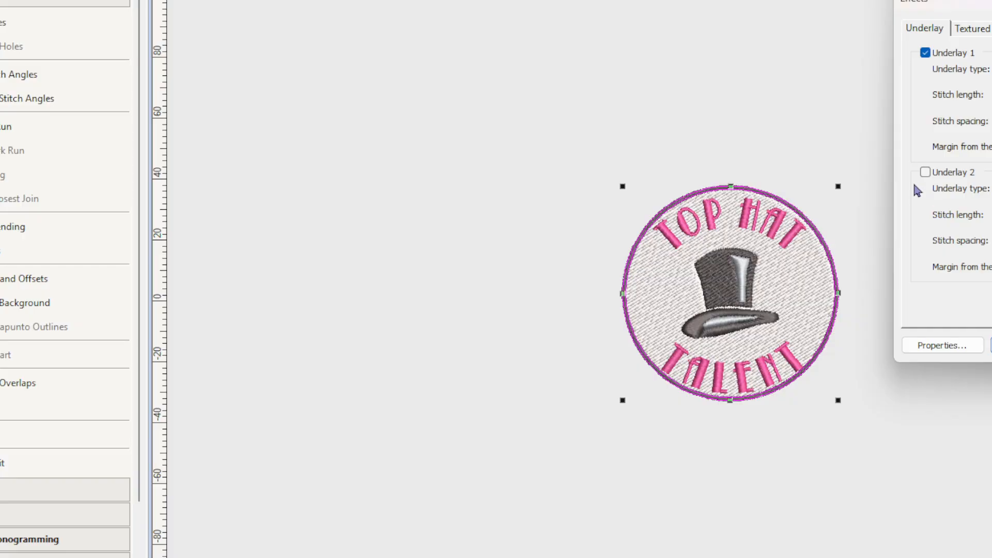
click(926, 172)
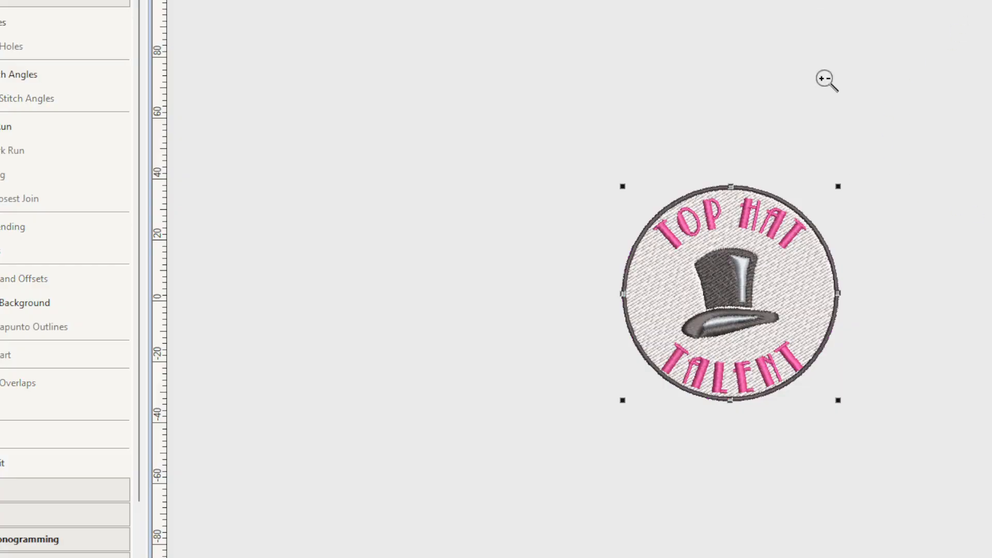
Step: Measure the width of the circular border just above the letters of HAT
drag(723, 153, 881, 262)
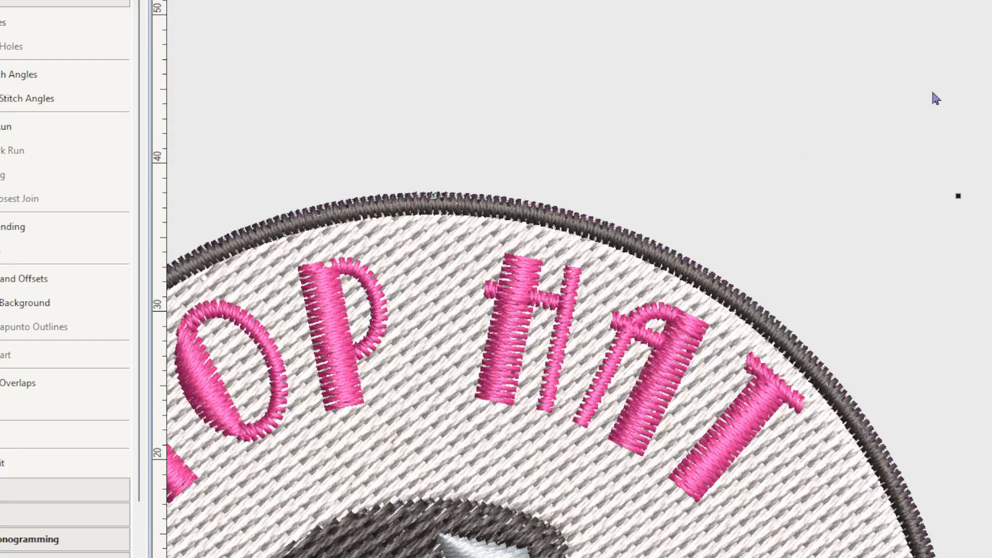
key(m)
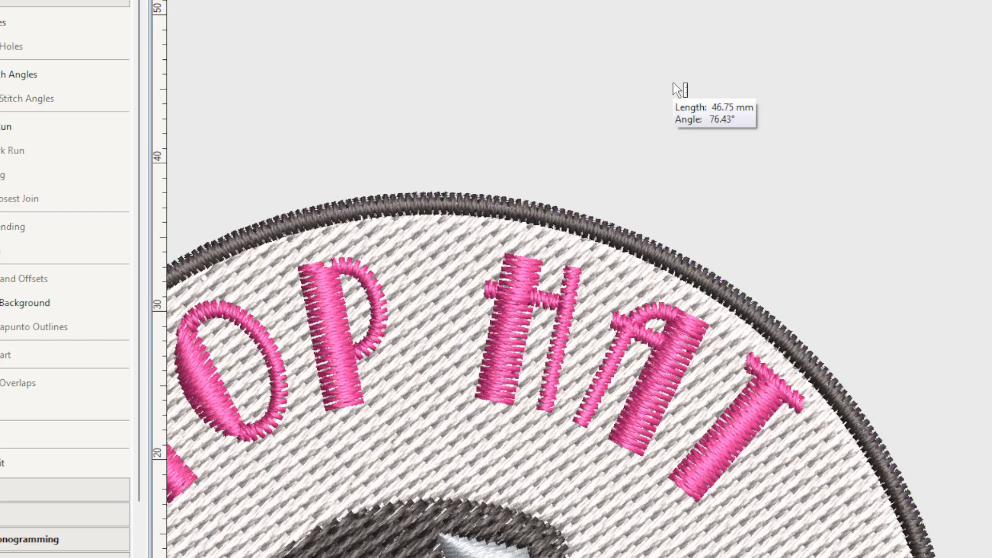
click(711, 295)
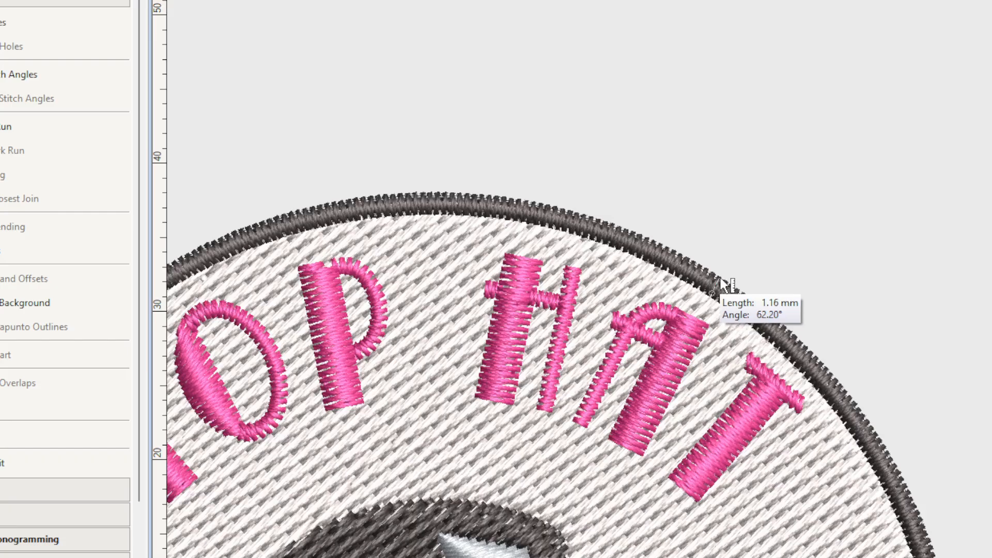
click(721, 278)
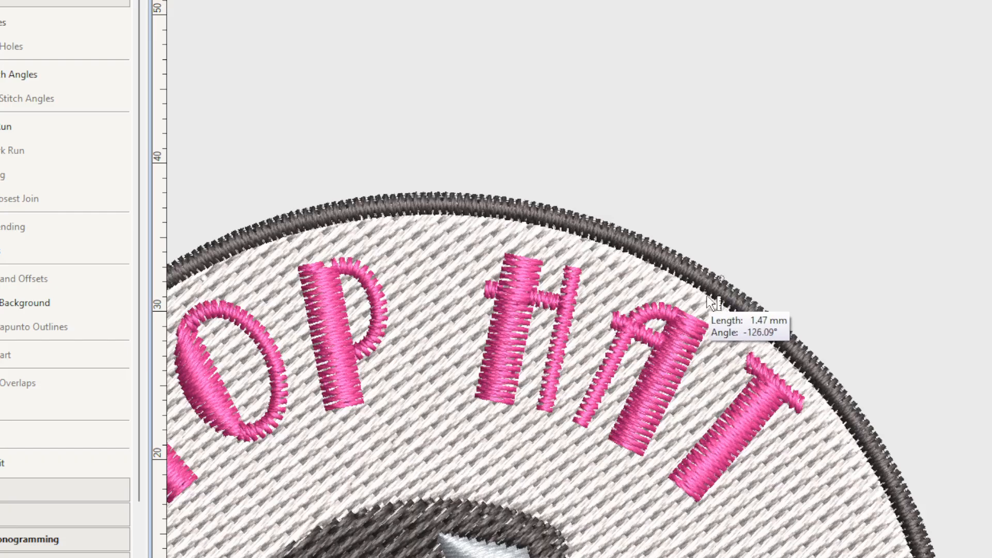
click(712, 298)
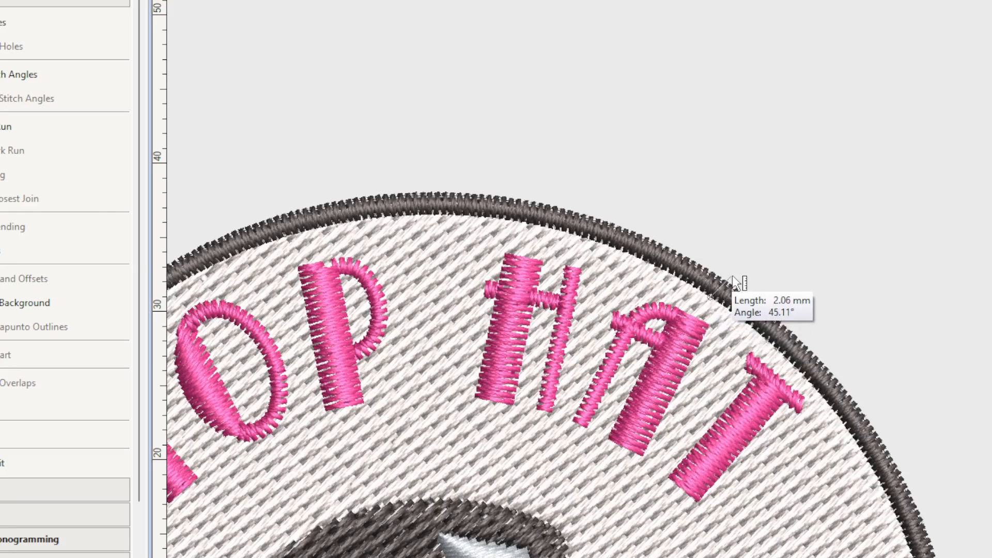
click(722, 279)
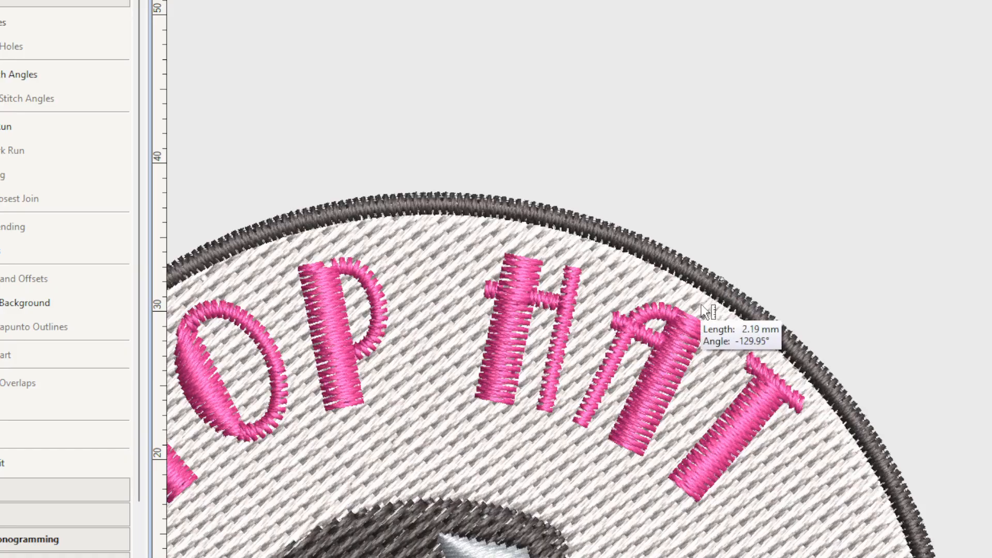
click(714, 302)
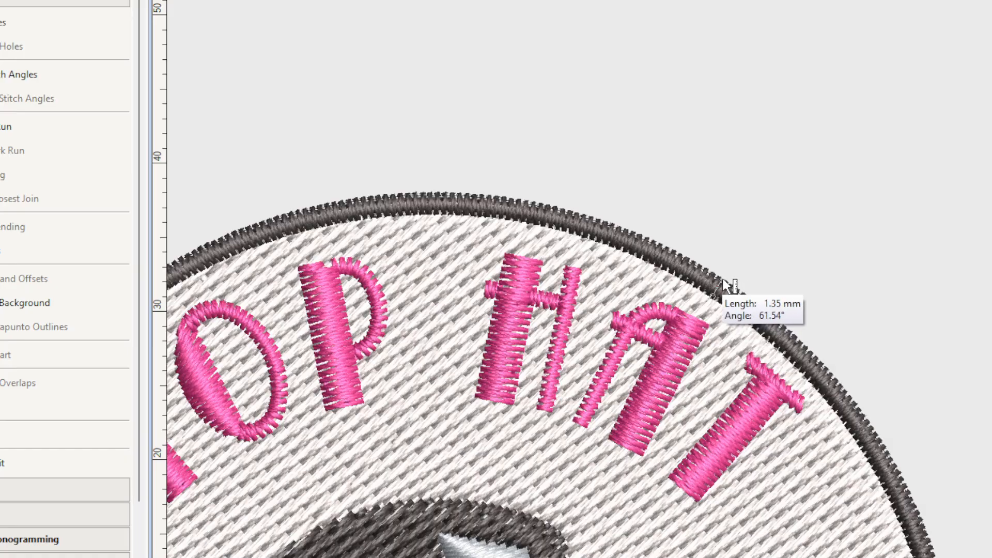
click(727, 280)
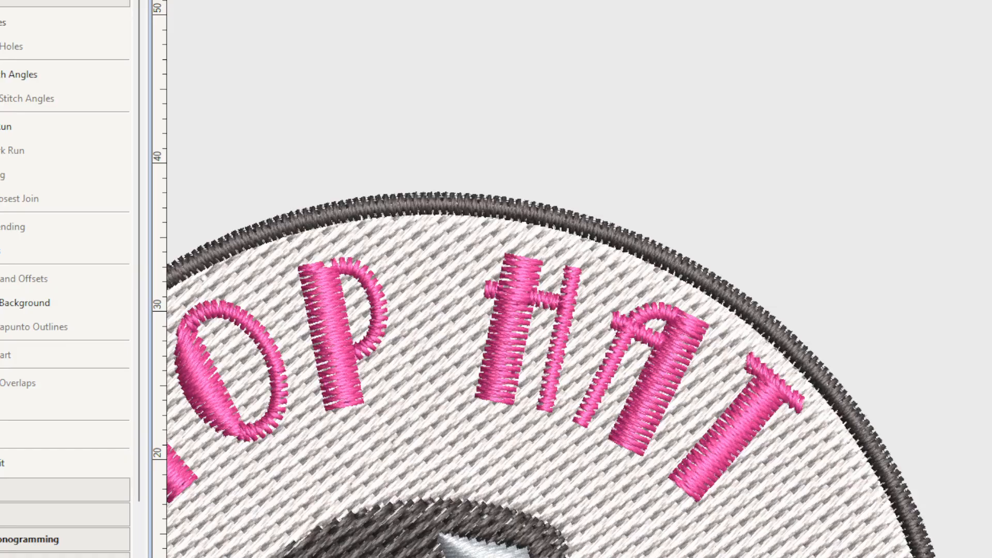
Step: Check the circular border's fill properties and the outline types available for it, leaving them as they are
click(734, 299)
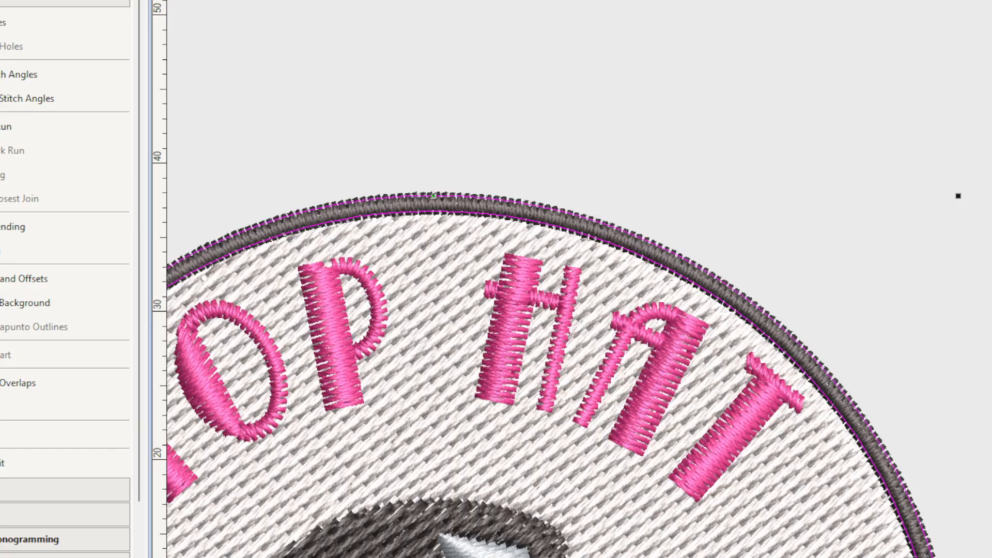
key(alt+Return)
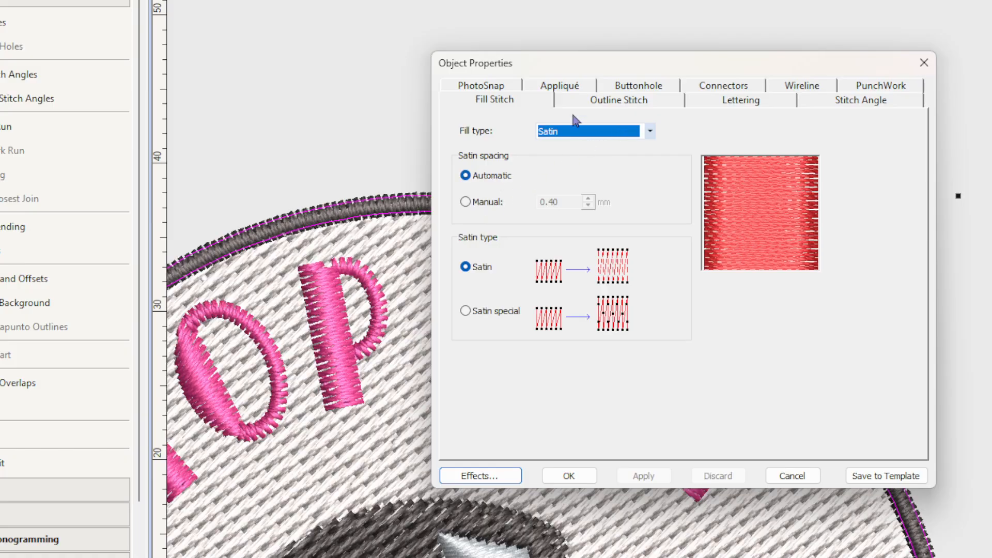
click(630, 102)
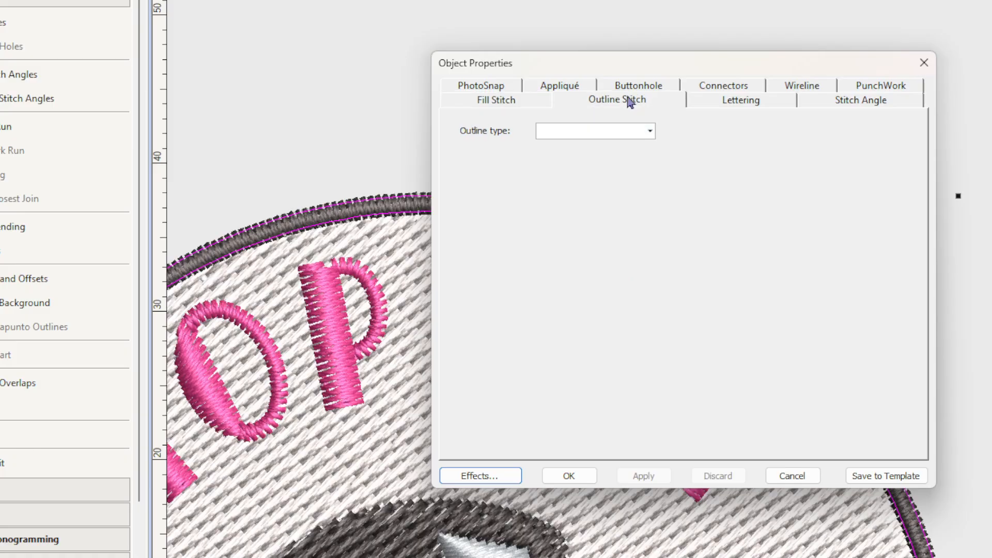
click(650, 132)
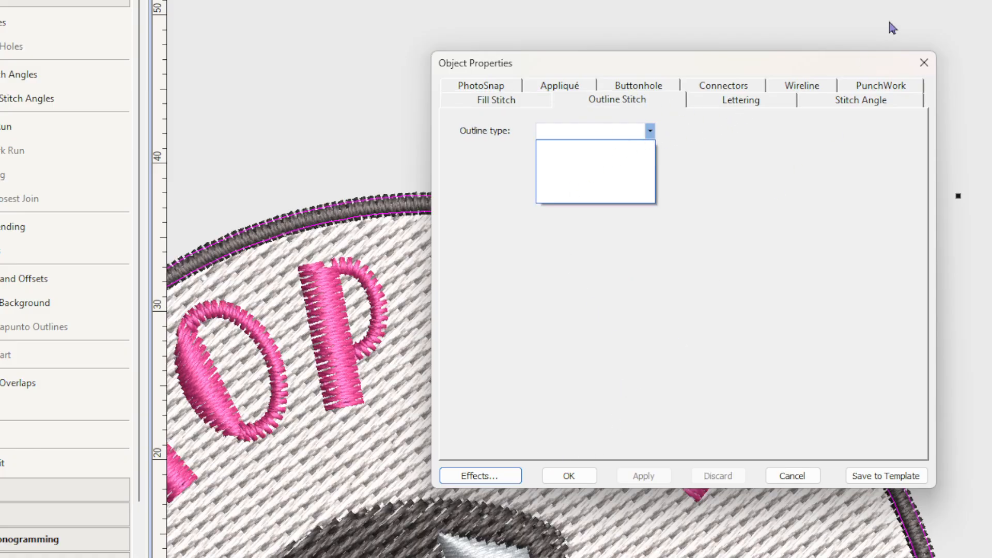
click(921, 64)
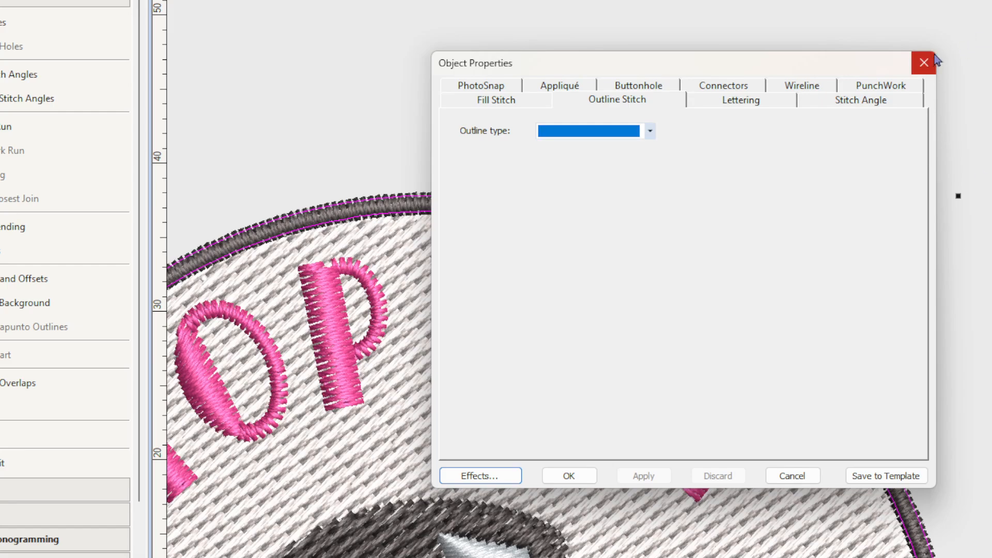
click(923, 63)
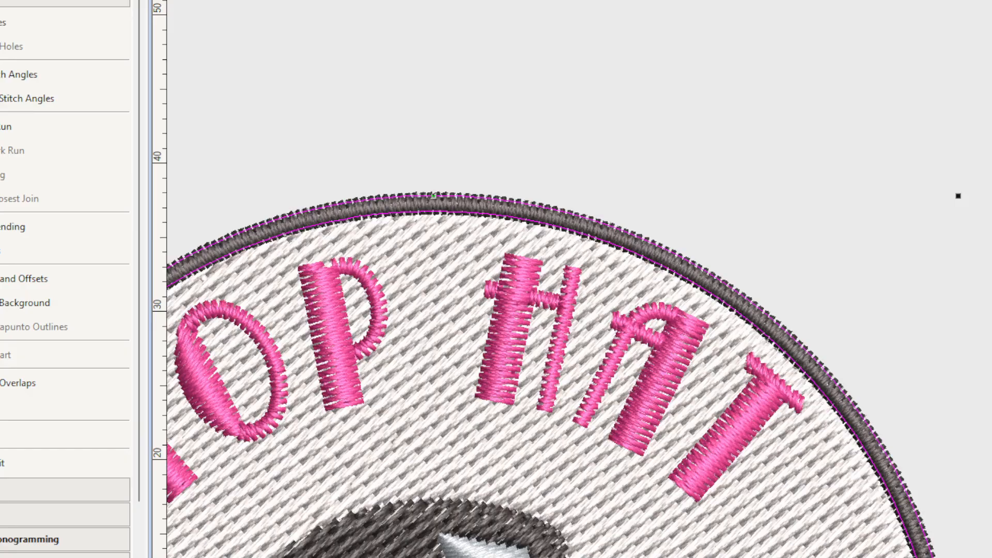
key(alt+Return)
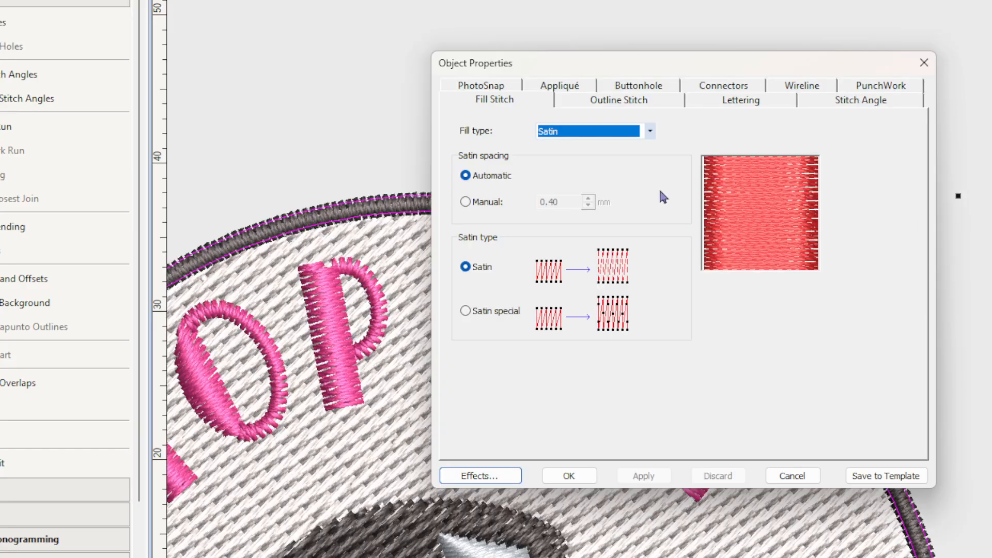
click(650, 103)
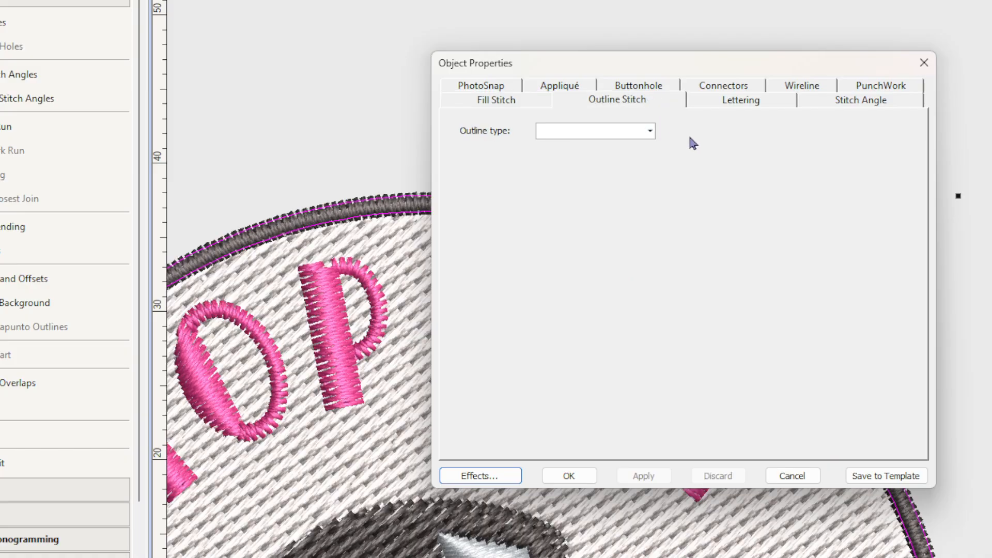
click(650, 132)
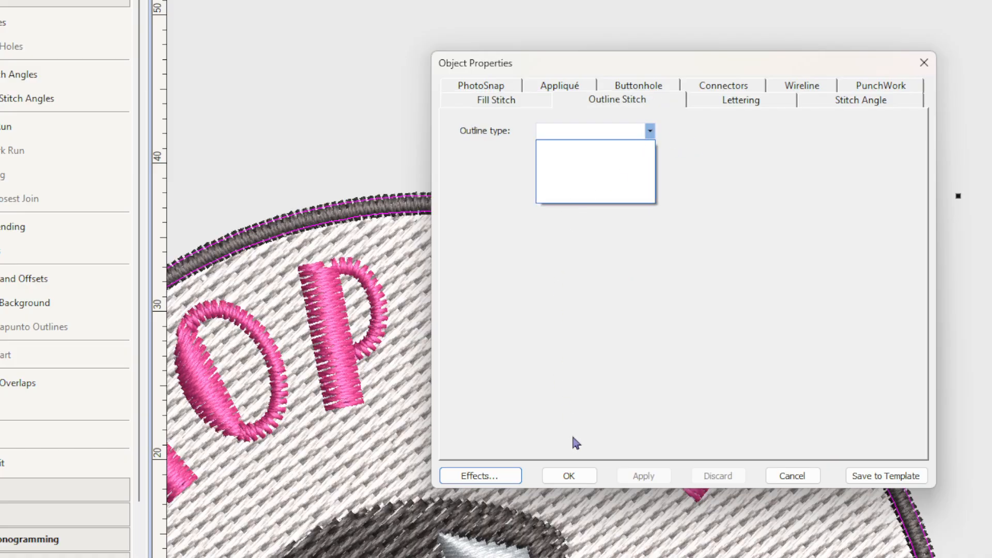
click(567, 474)
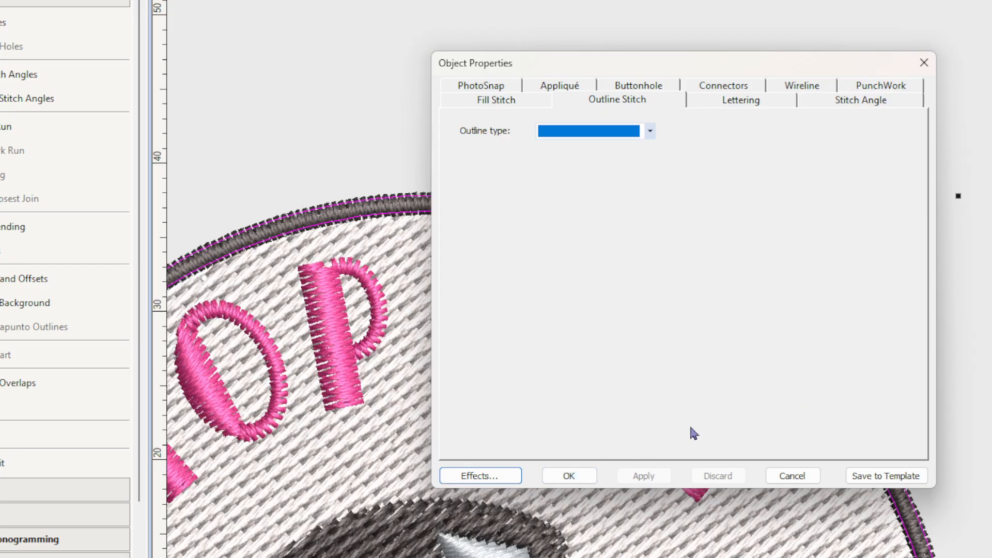
Step: Increase the circular border's pull compensation to widen its satin stitches, and return to its underlay settings
click(466, 474)
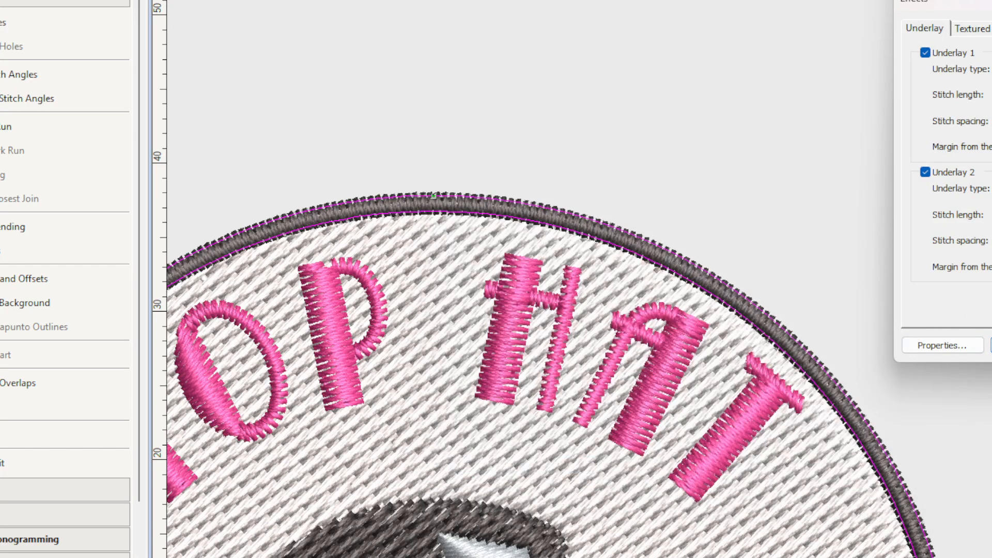
click(991, 28)
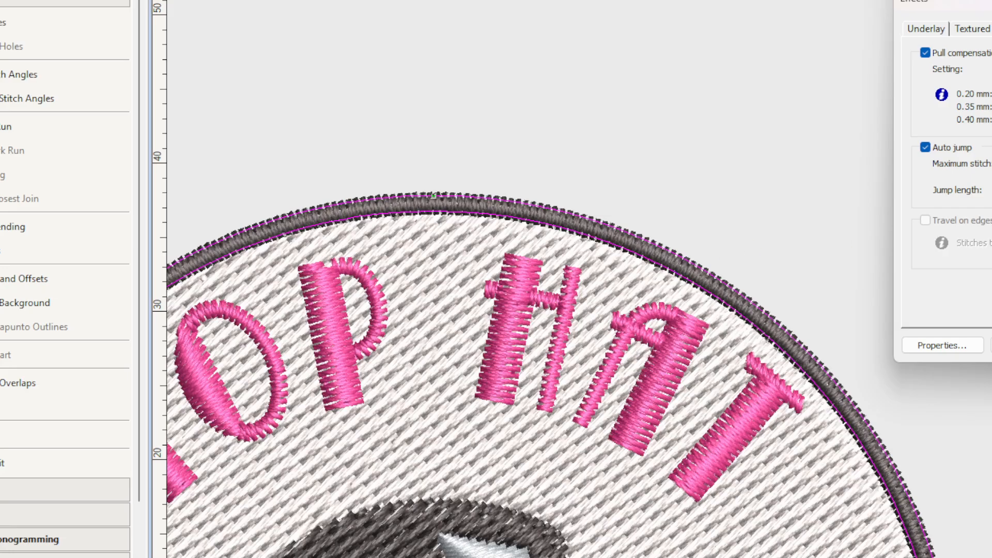
key(Return)
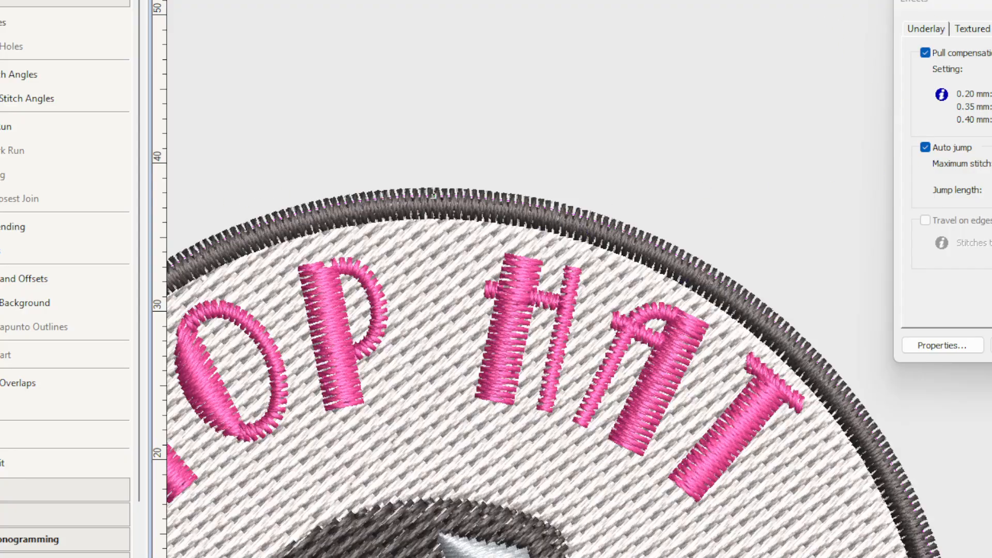
click(931, 29)
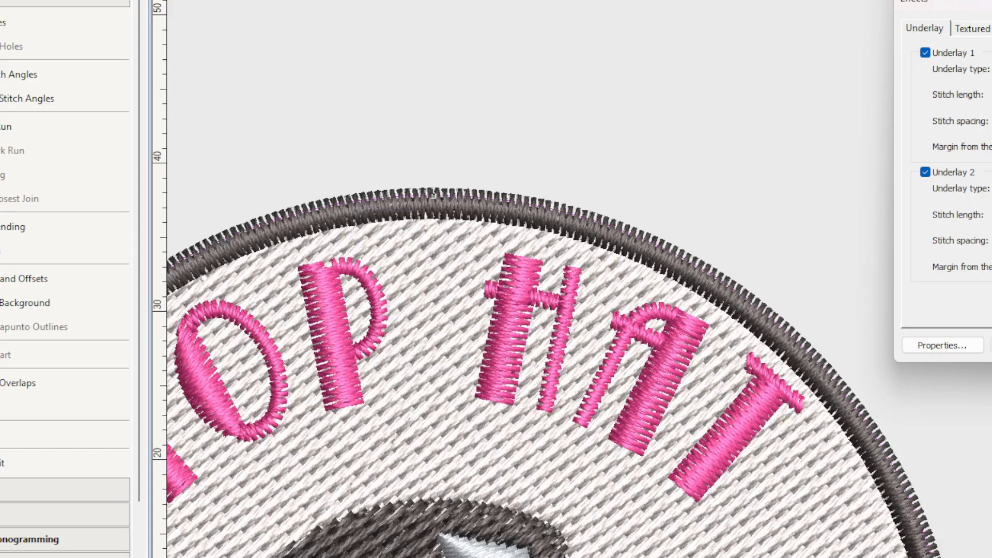
Step: Undo the circular border's pull compensation increase and show the border's outline nodes for editing
key(Escape)
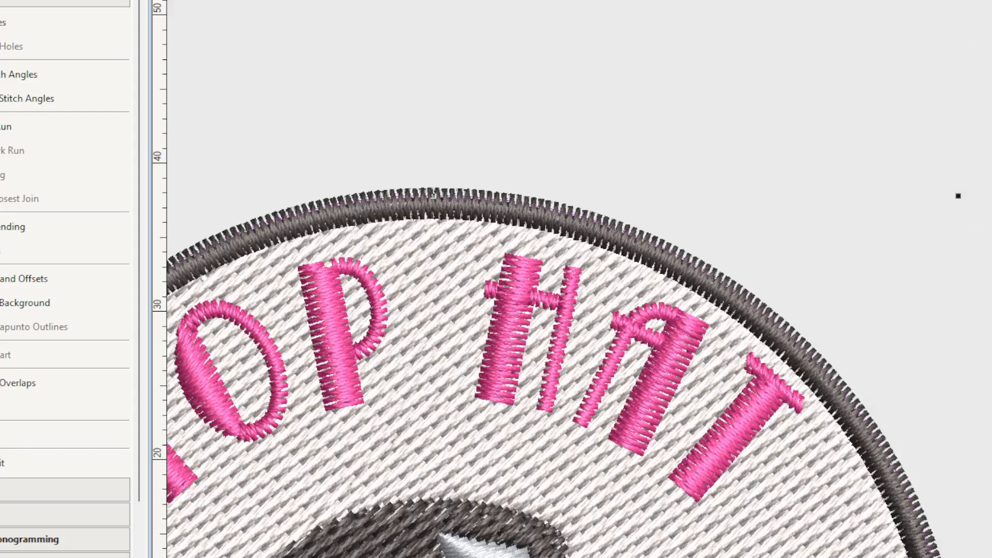
key(ctrl+z)
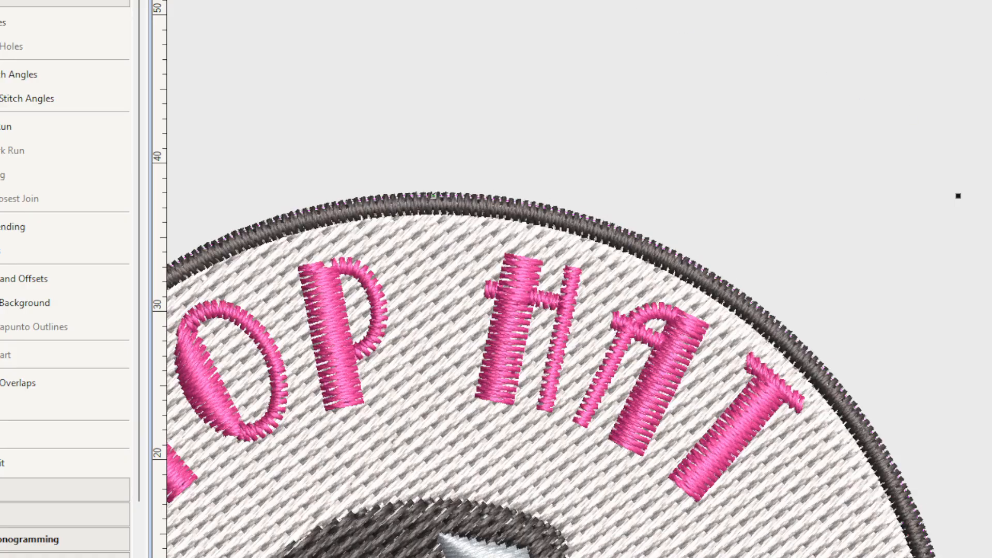
key(h)
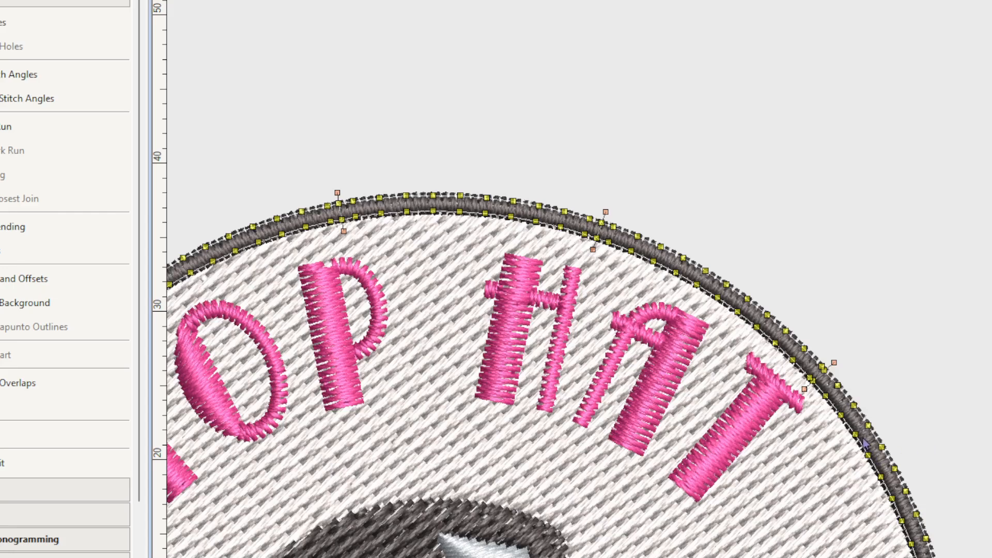
Step: Delete the outline node of the circular background beside the T of HAT, and leave node editing
key(ctrl+z)
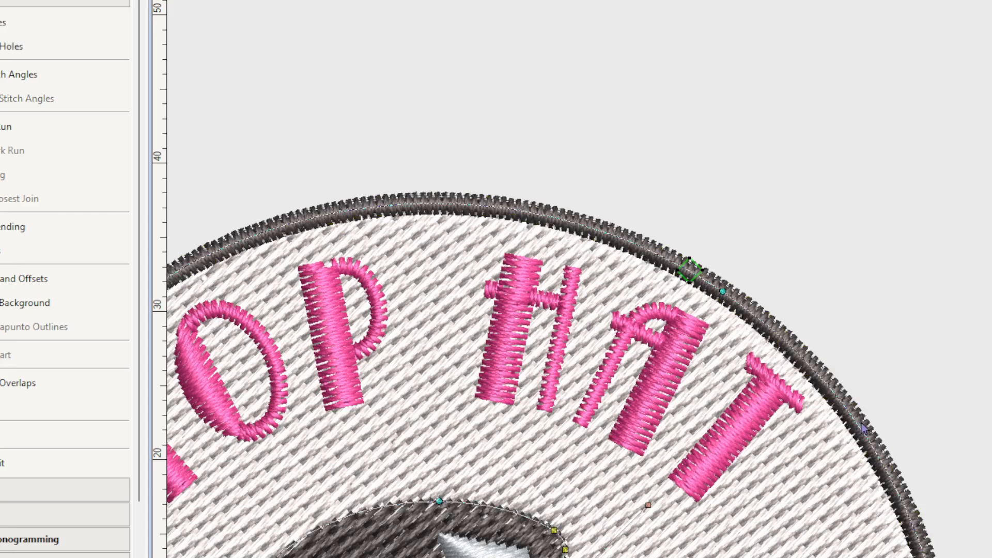
click(858, 424)
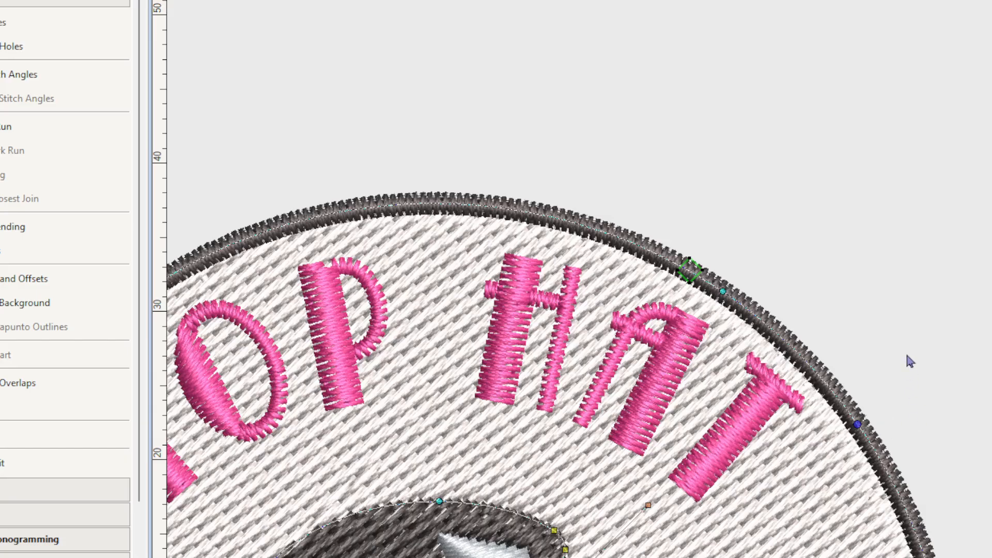
key(ctrl+z)
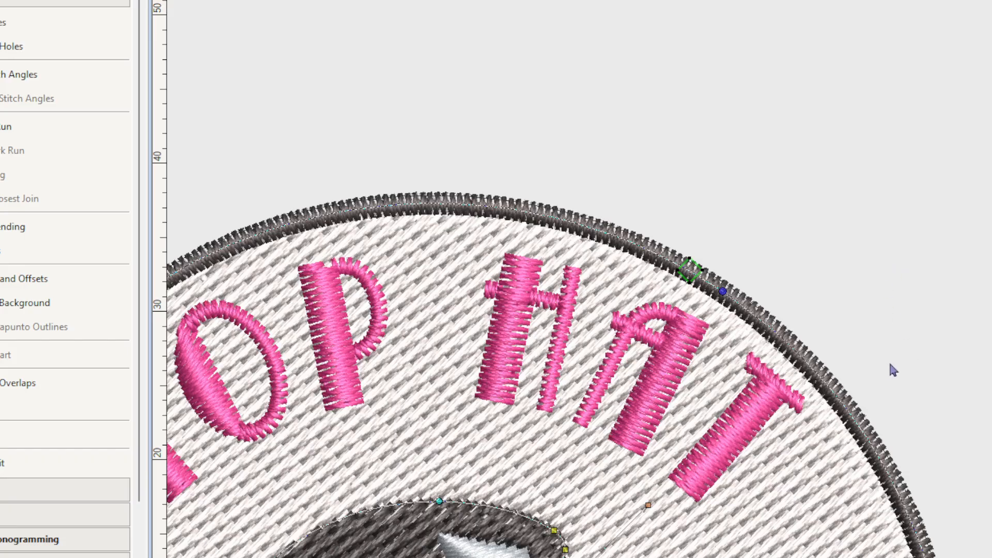
key(0)
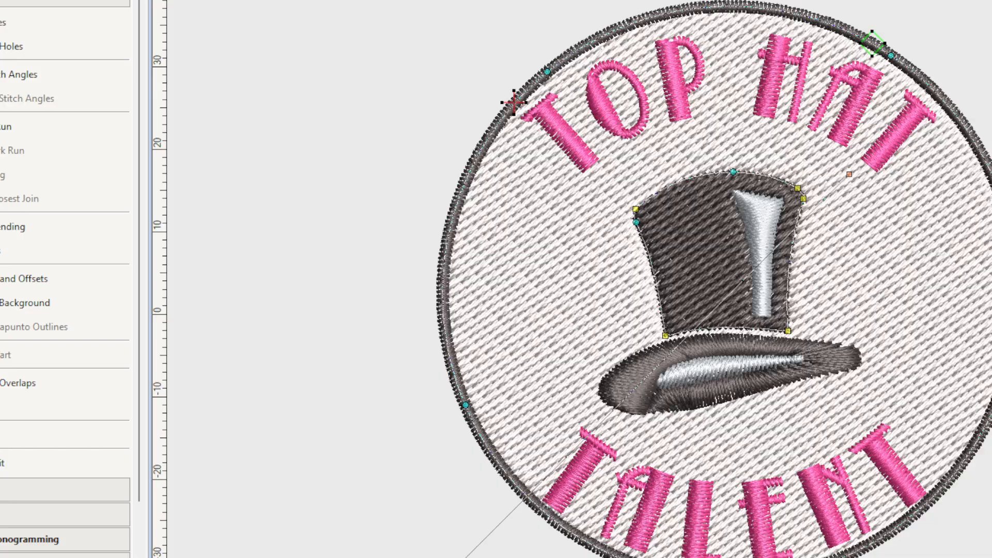
click(514, 102)
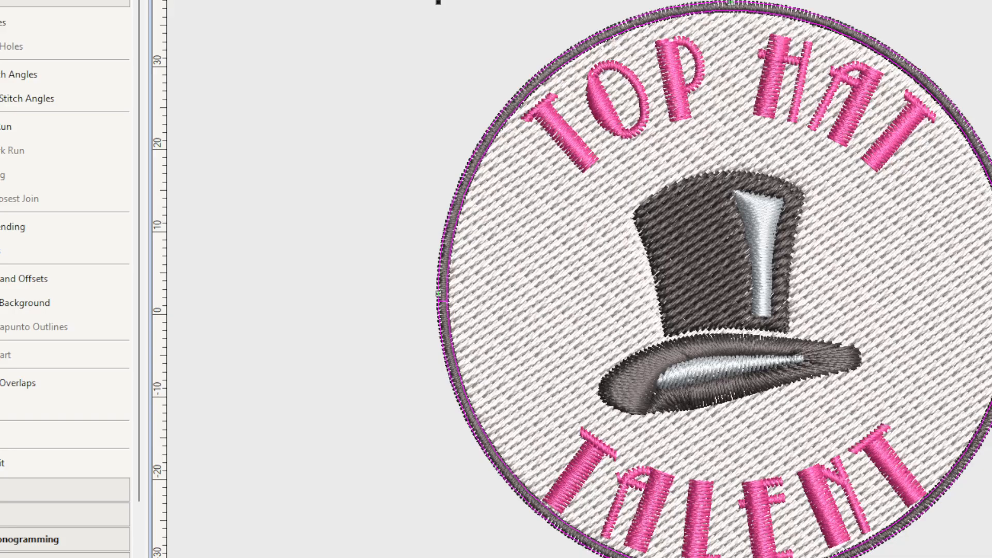
key(Escape)
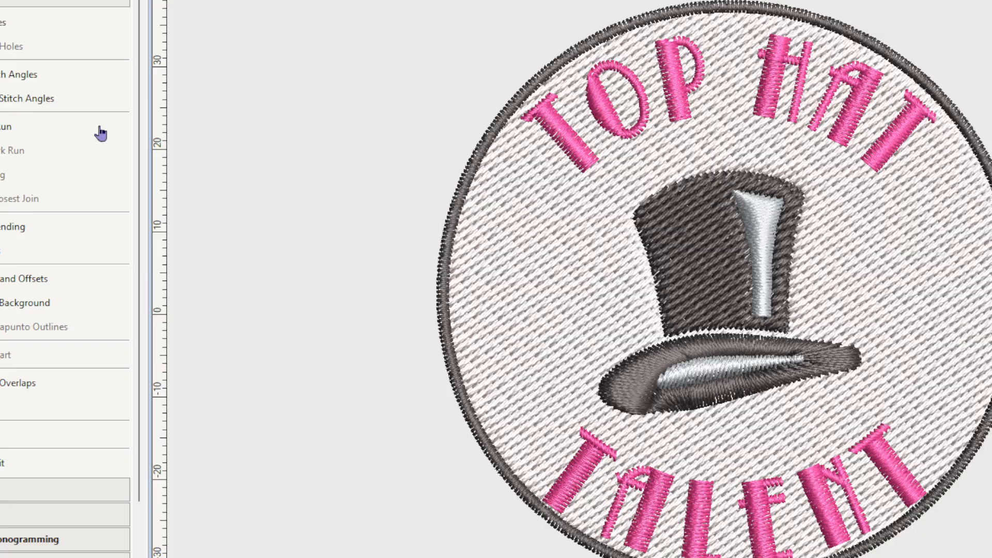
Step: Draw a new circle about 65 mm across over the design, centred on the hat crown's lower part
click(2, 2)
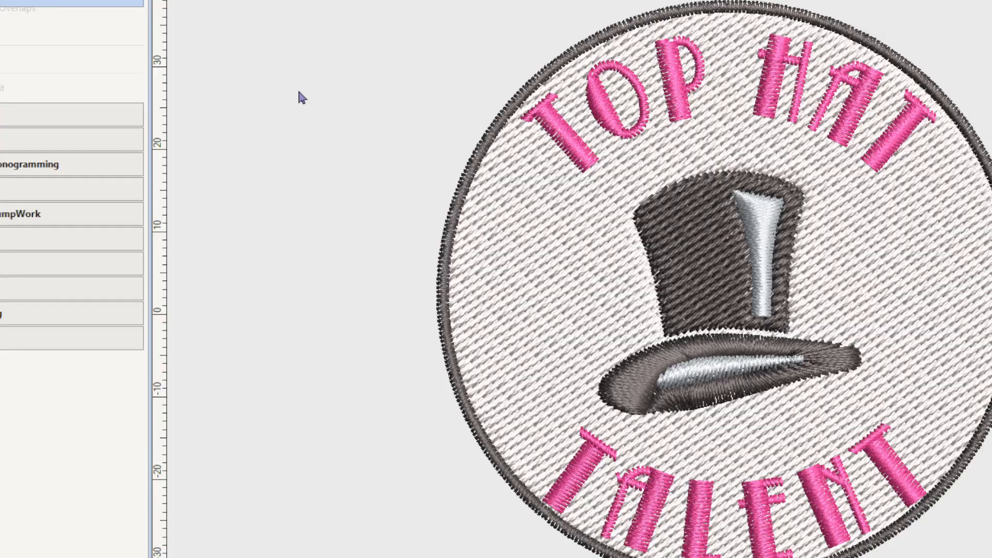
click(2, 45)
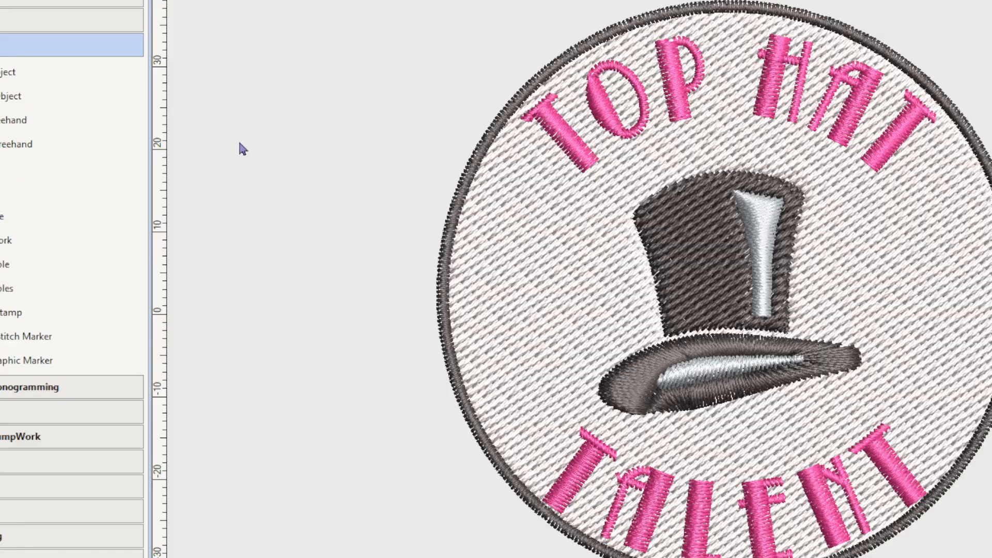
click(27, 193)
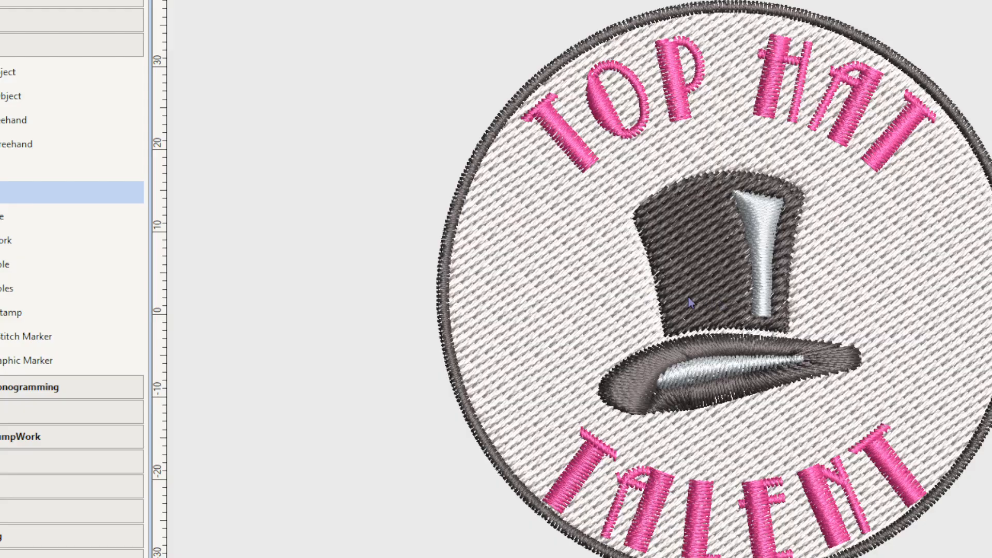
click(704, 296)
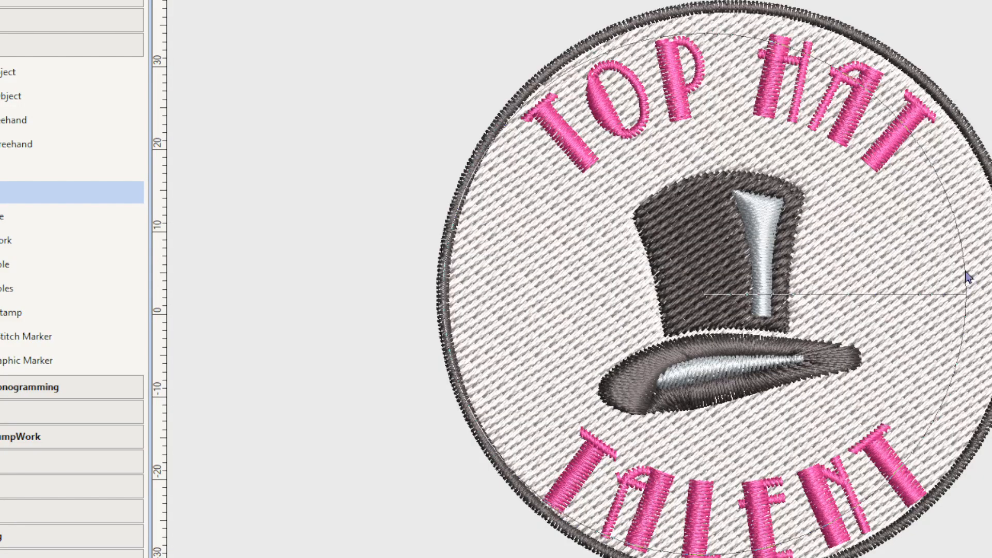
key(Escape)
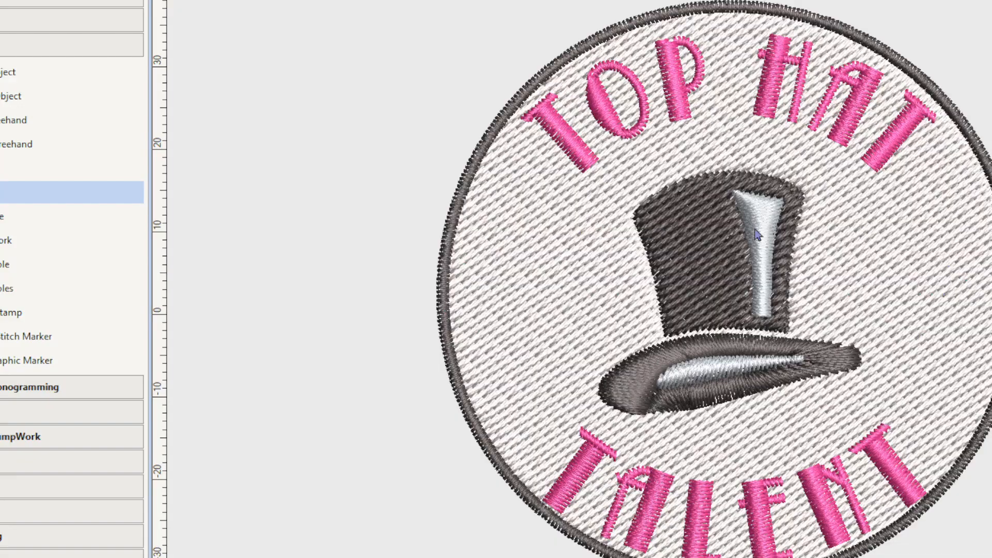
key(Return)
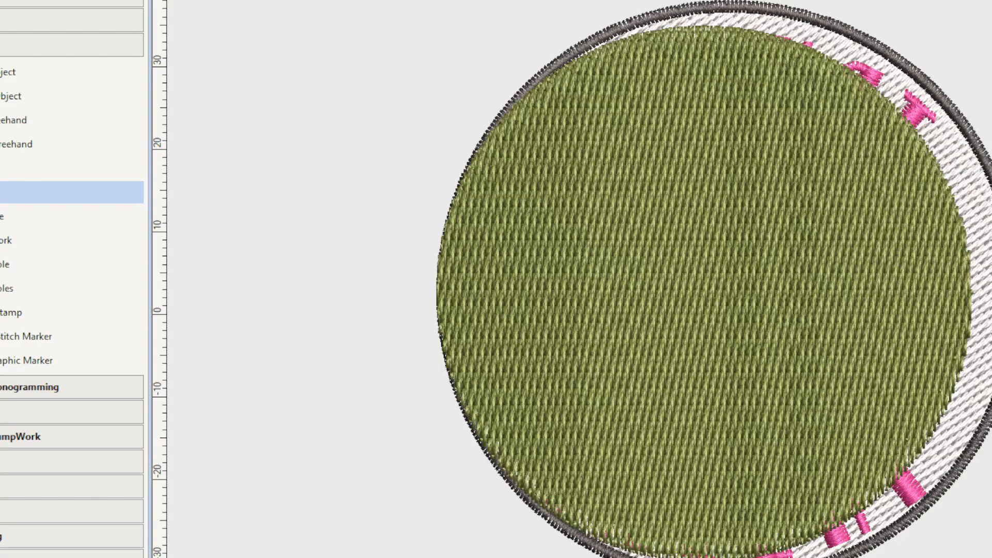
key(Escape)
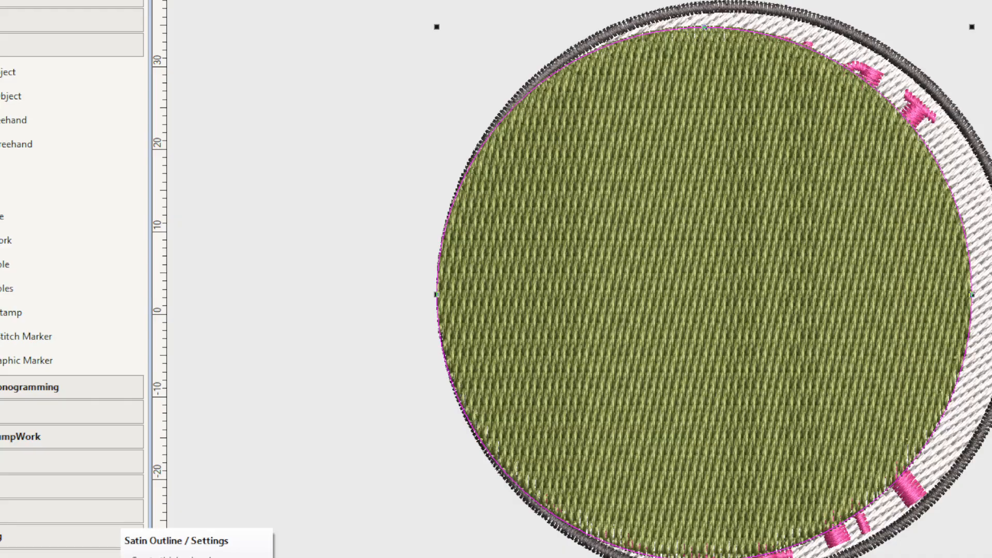
Step: Turn the new circle into an unfilled satin outline and set its satin width to 2 mm
click(124, 557)
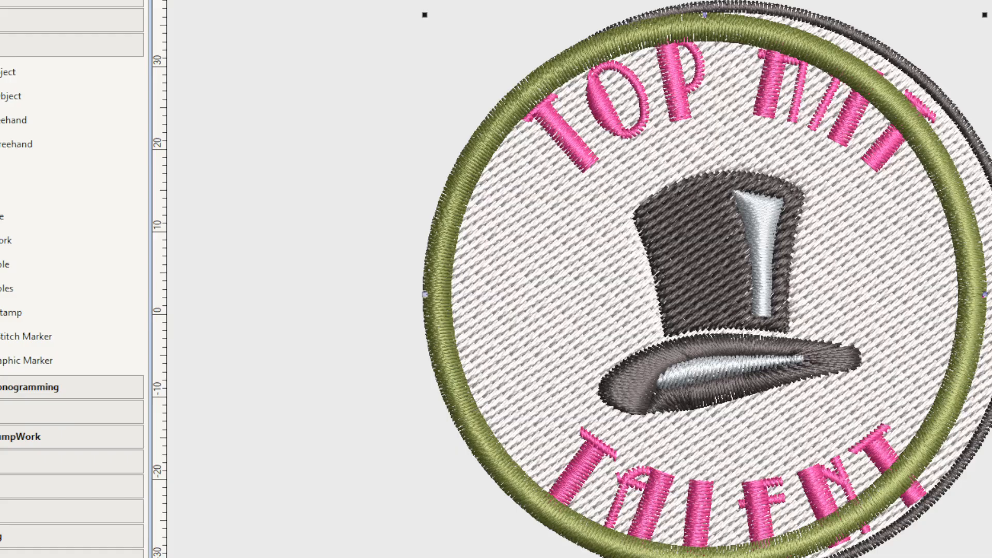
right_click(124, 557)
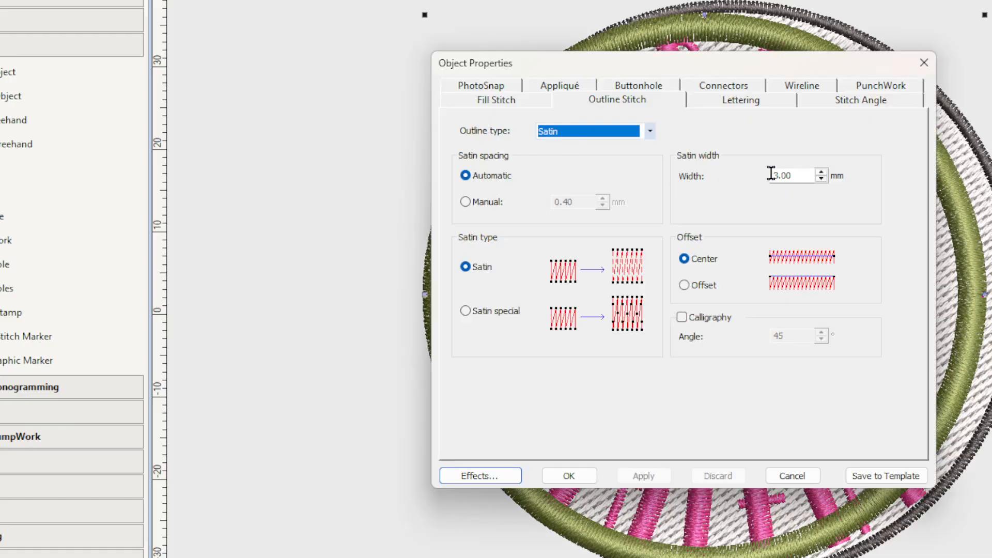
double_click(799, 174)
text(2)
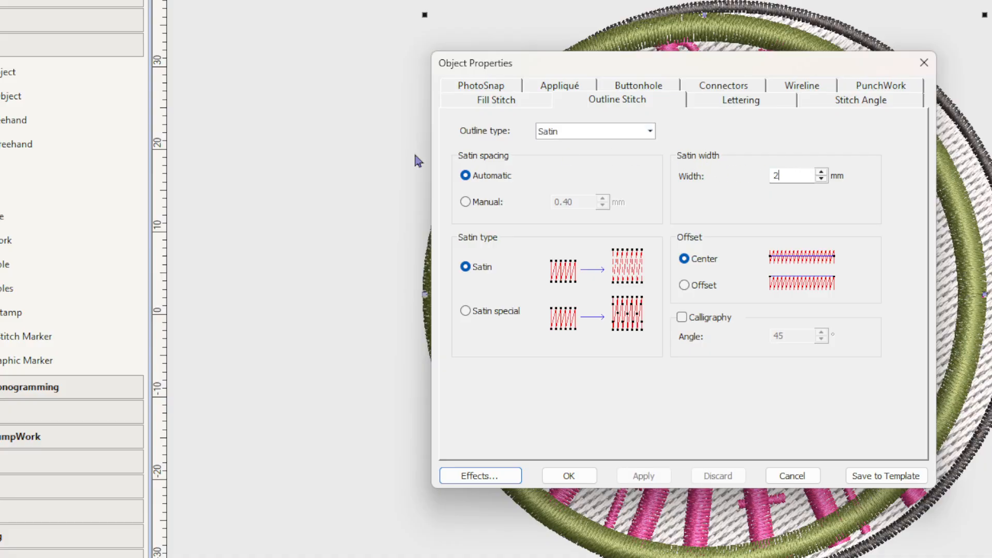
click(641, 475)
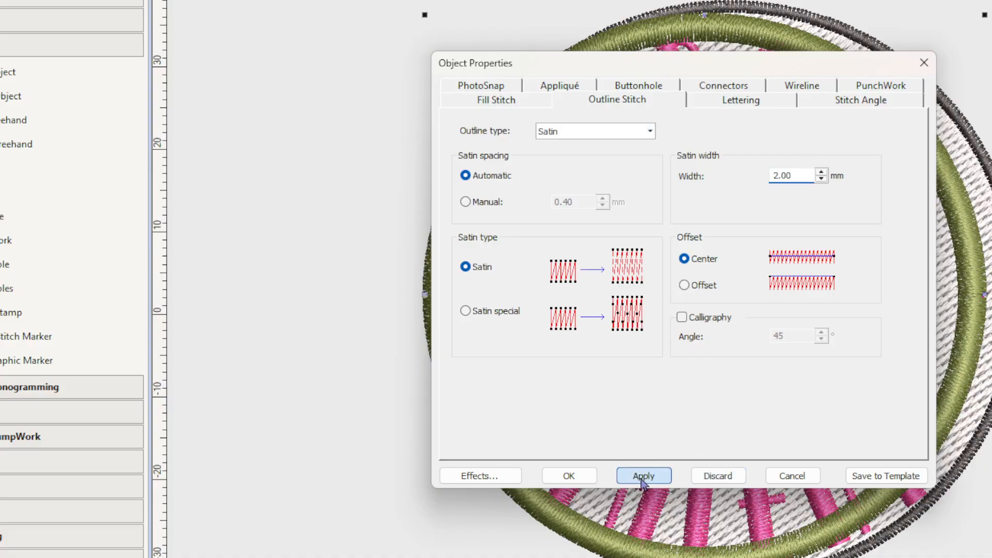
click(579, 476)
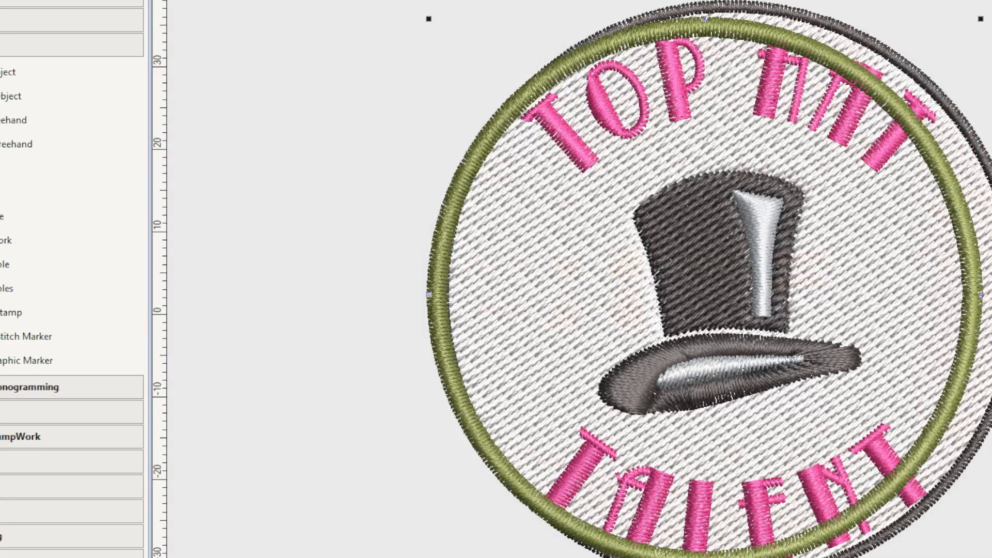
Step: Resize the green satin circle to match the overall size of the existing dark circular border
key(Escape)
click(974, 139)
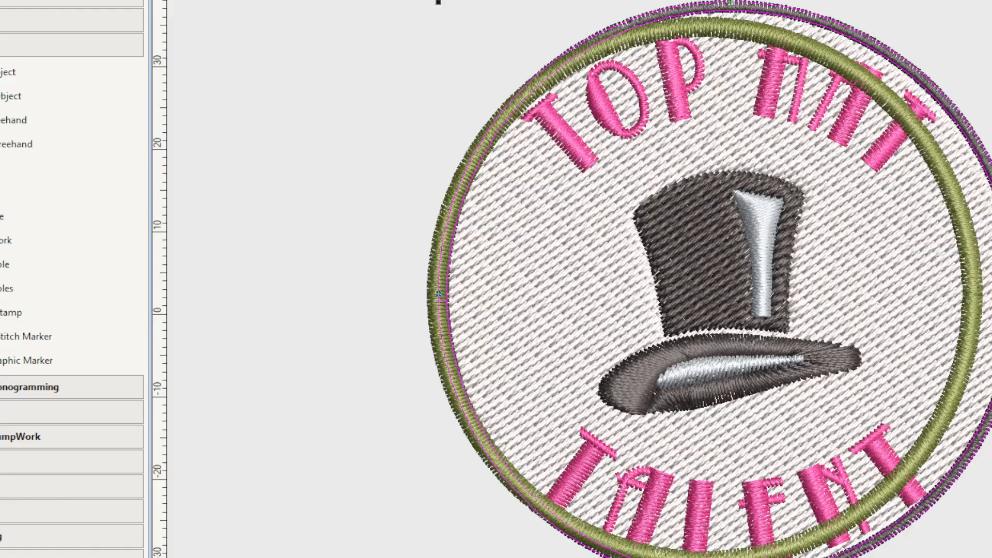
click(941, 170)
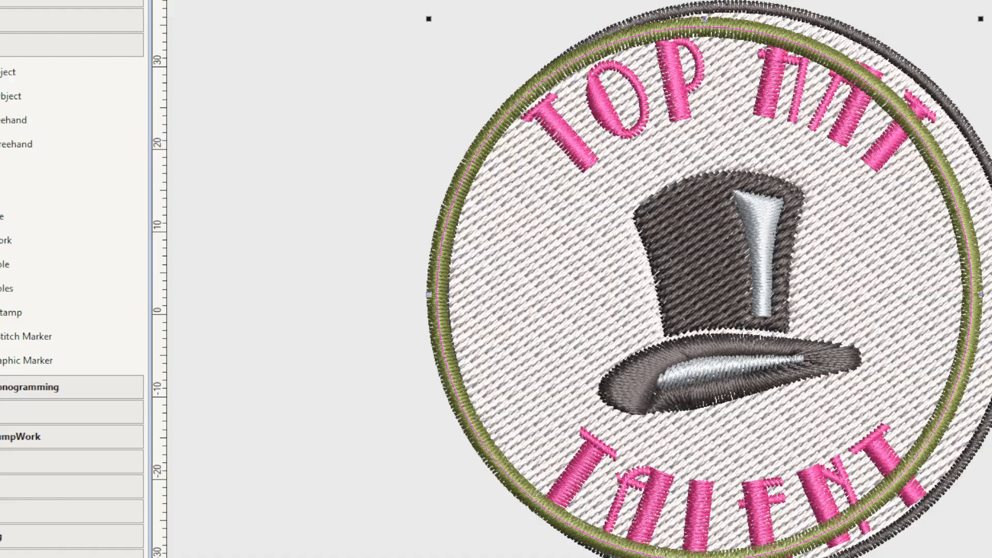
key(Return)
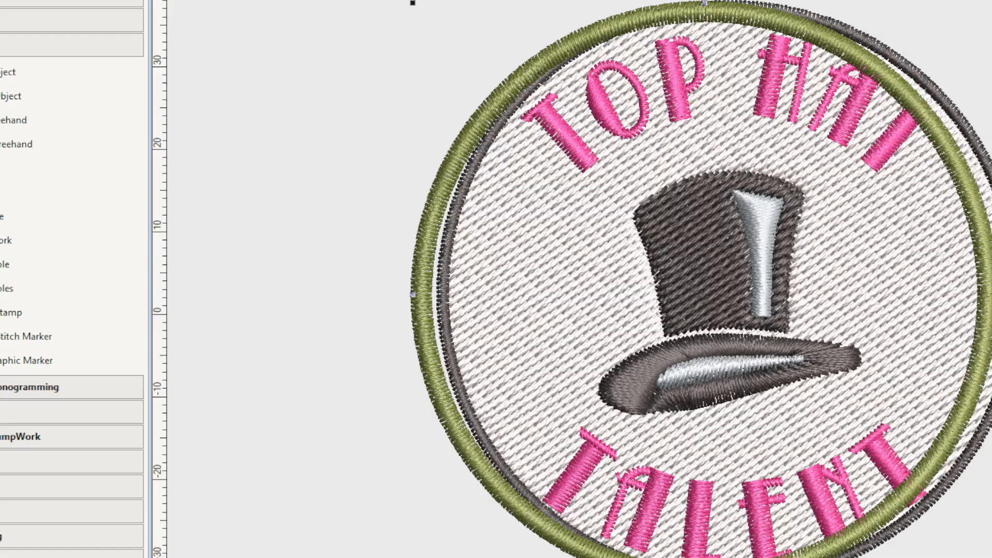
Step: Nudge the green satin circle to the right across the badge and deselect it
key(Right)
key(Right)
key(Right)
key(Right)
key(Right)
key(Right)
key(Right)
key(Right)
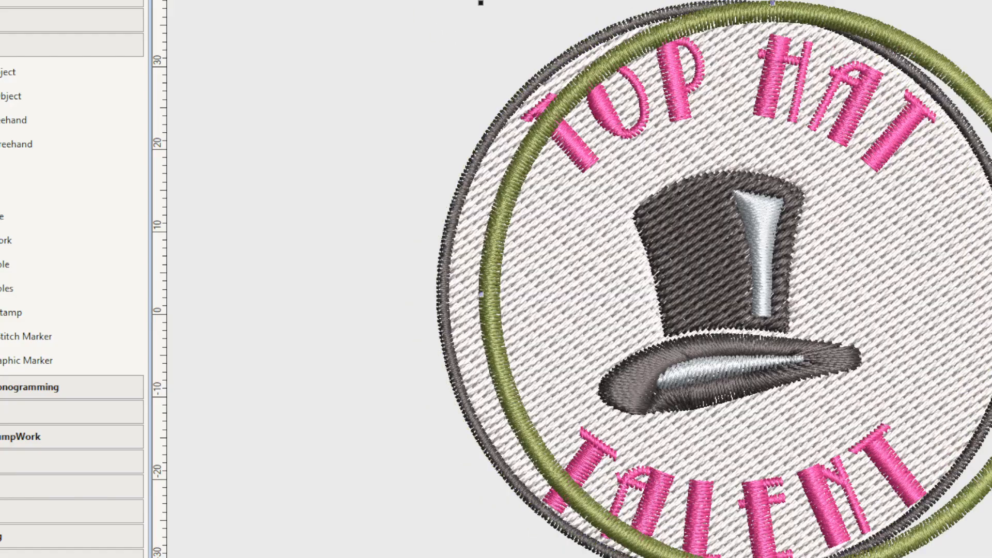
key(Escape)
Step: Check which objects make up the TOP HAT and TALENT lettering and the hat's grey highlights by selecting them
click(775, 77)
click(774, 78)
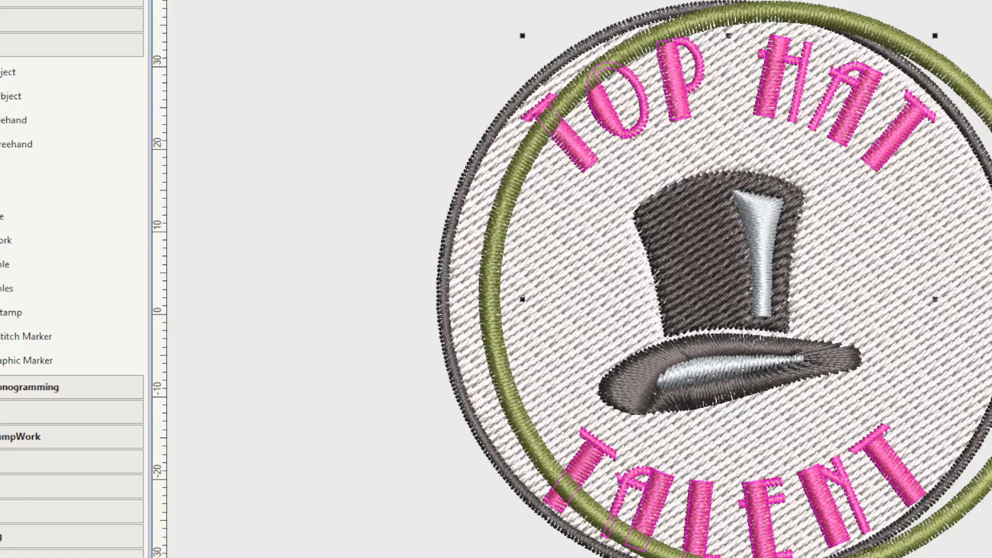
click(763, 248)
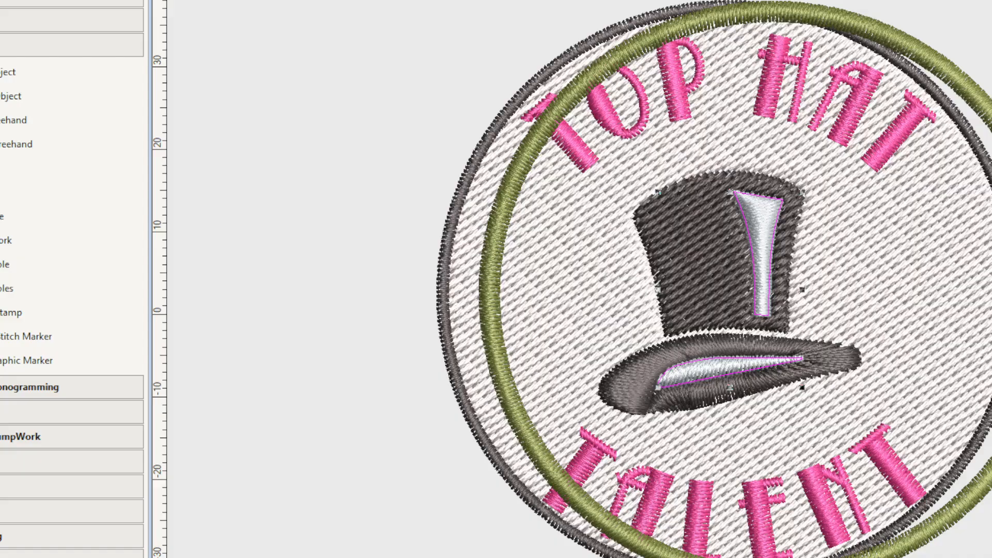
key(Return)
click(675, 83)
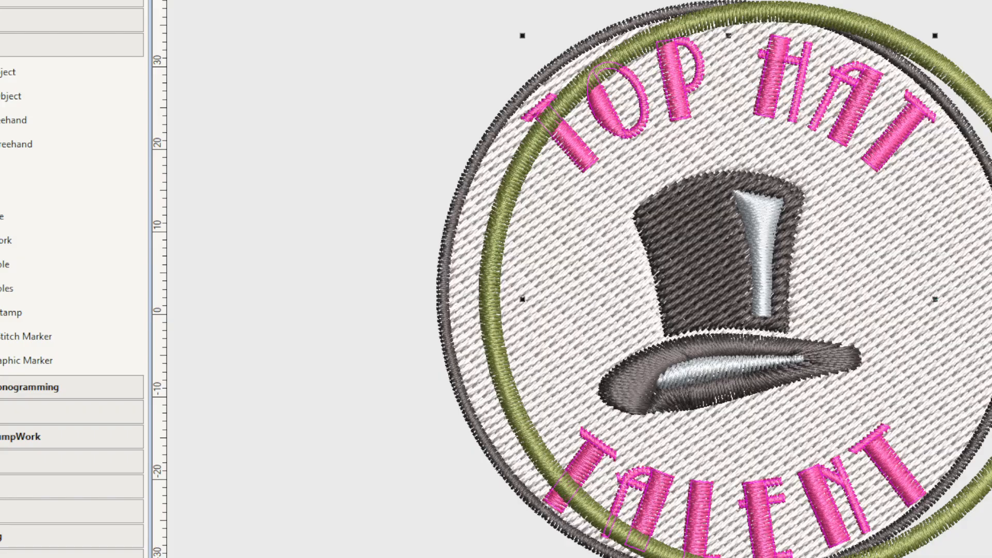
Step: Select the hat crown, brim and both grey highlights without the circular border, and group them
click(695, 253)
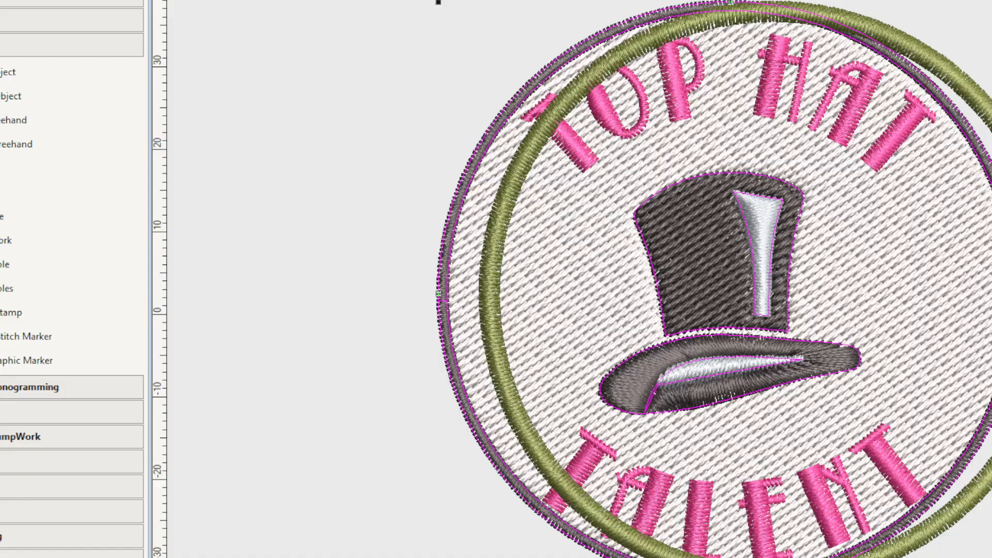
click(762, 253)
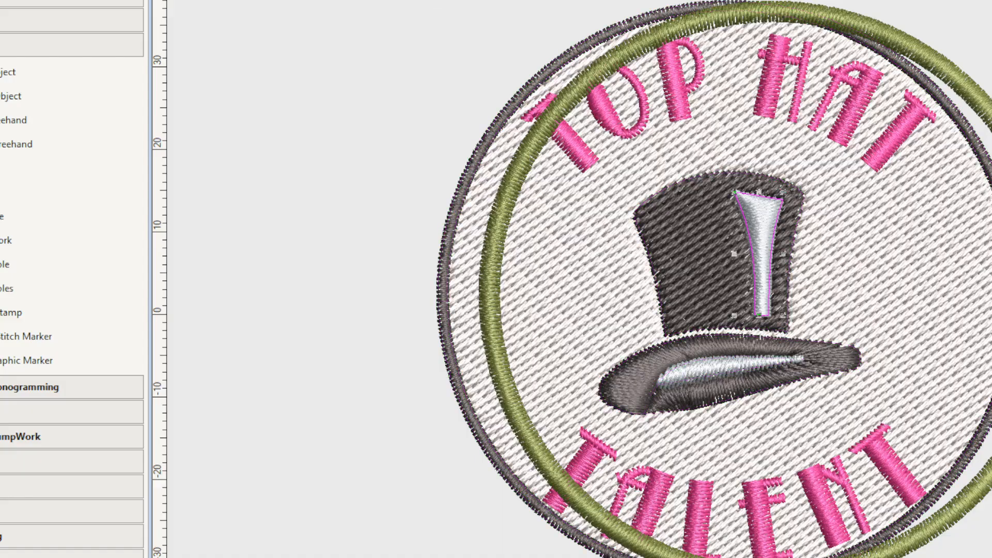
shift+click(444, 294)
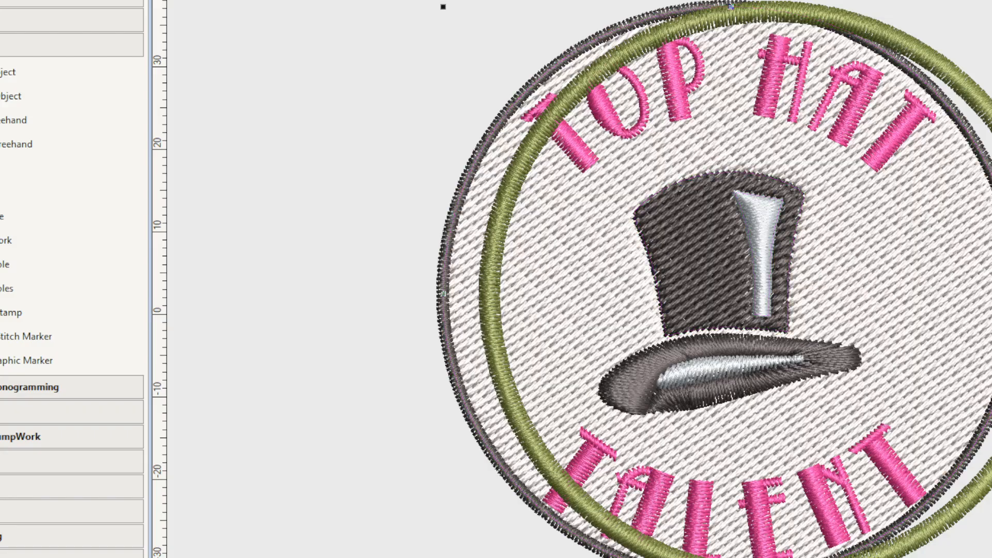
ctrl+click(444, 293)
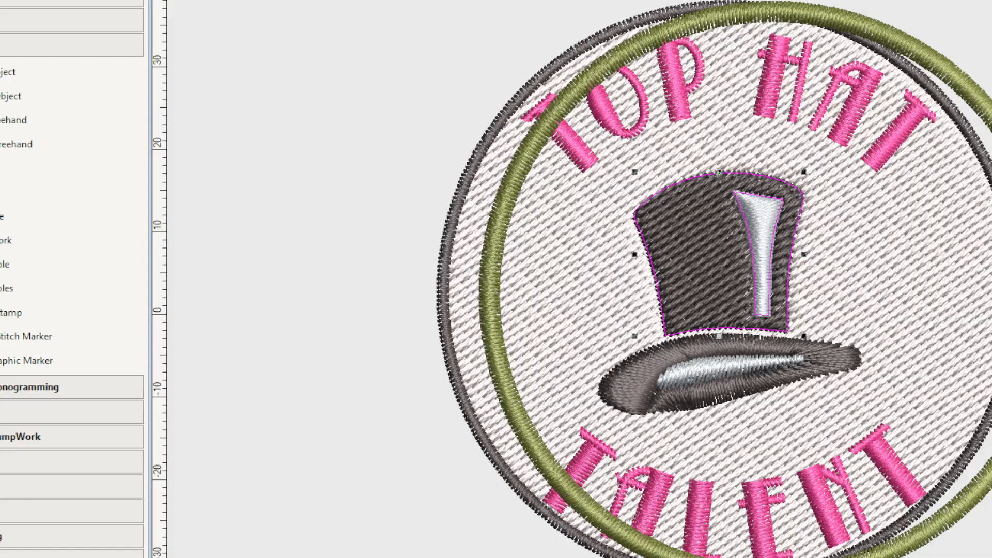
ctrl+click(731, 347)
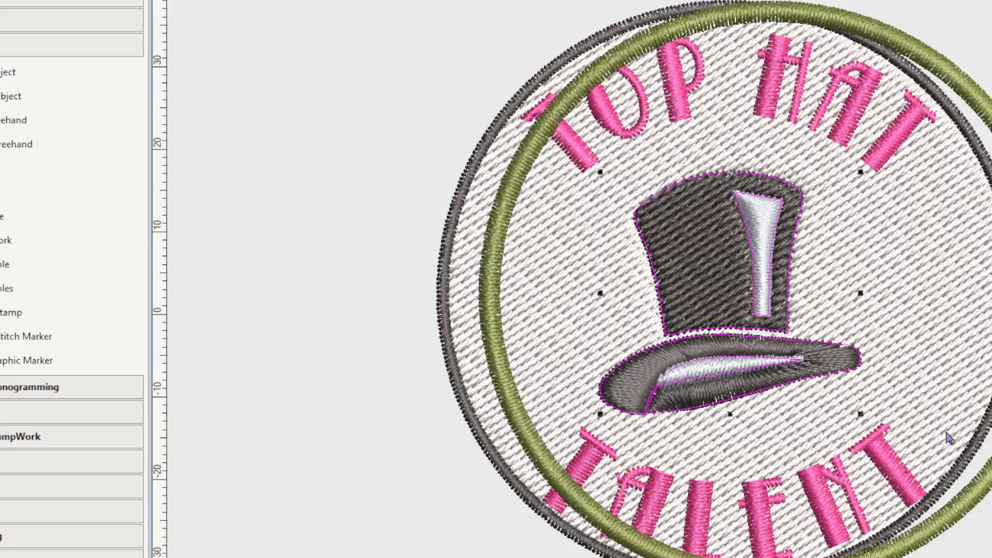
key(ctrl+g)
key(Escape)
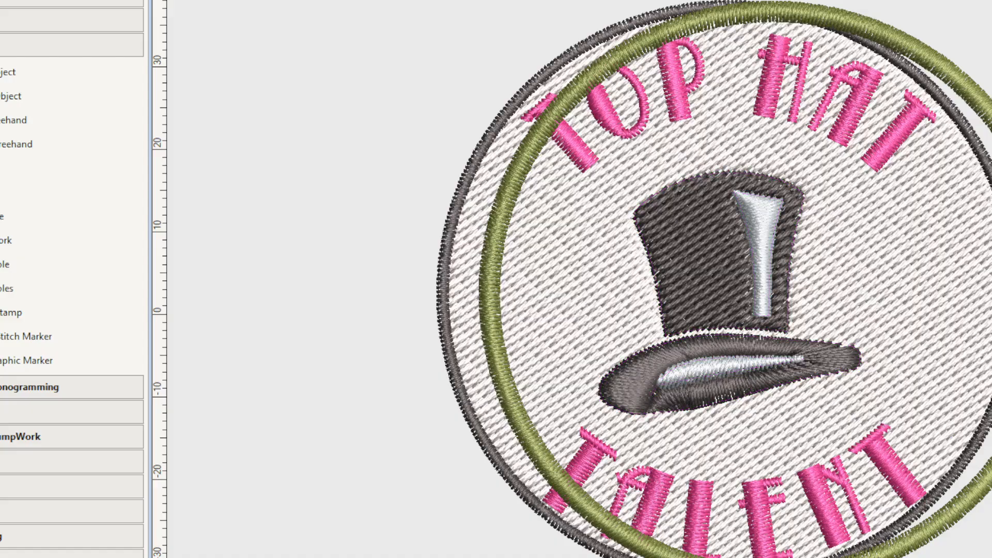
Step: Align the centers of all objects in the badge so the hat and lettering sit centered within the green satin circle
key(ctrl+a)
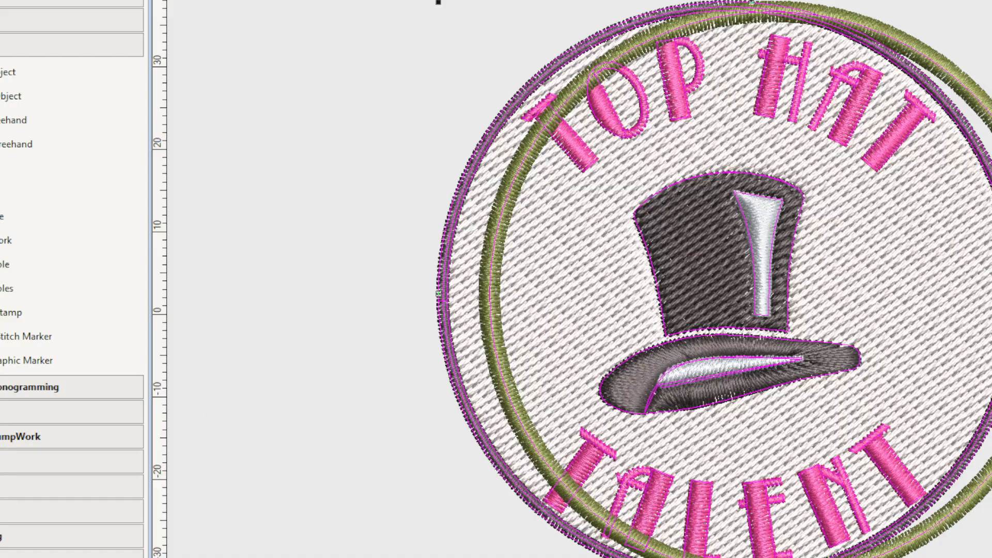
click(73, 511)
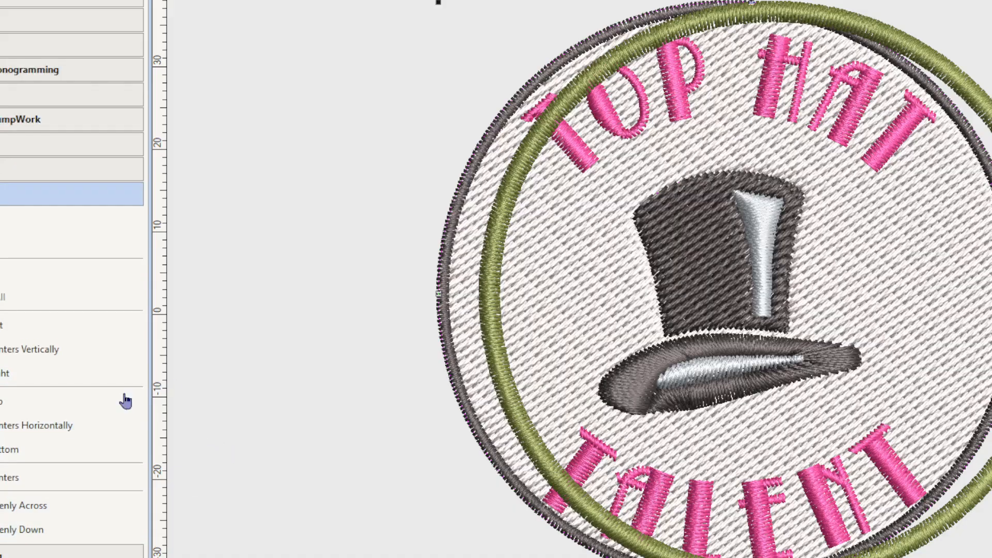
click(11, 478)
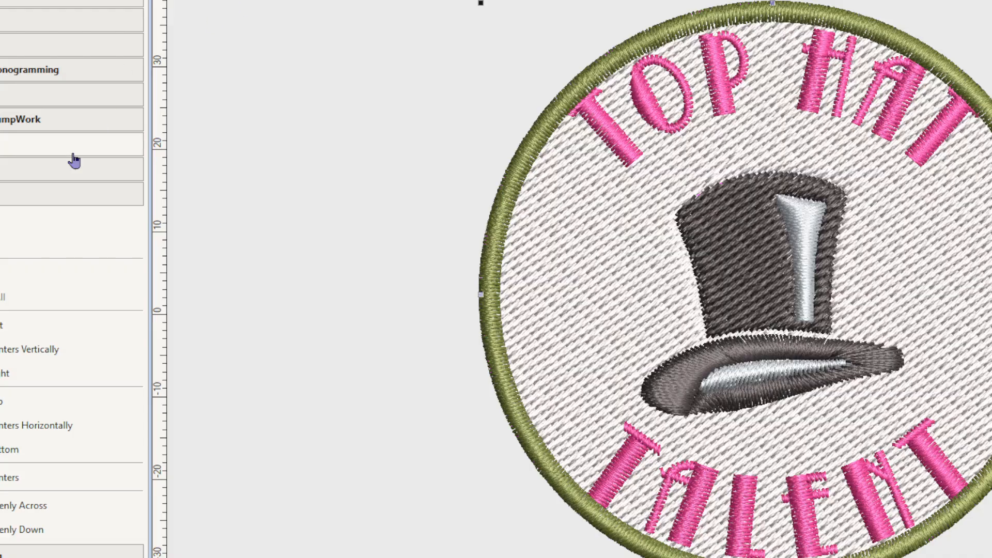
key(plus)
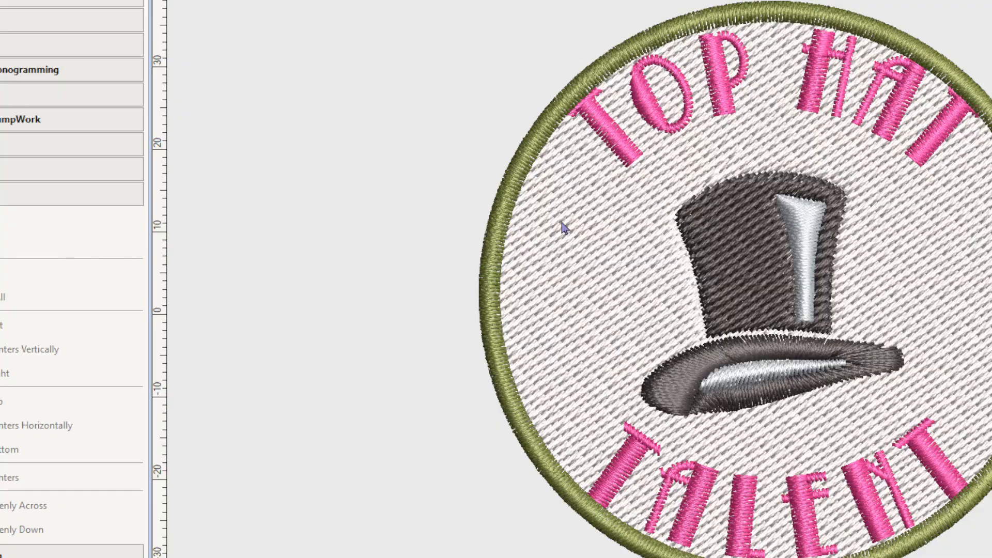
Step: Enlarge the green satin circle slightly so it sits just outside the ends of the TOP HAT and TALENT lettering
click(490, 295)
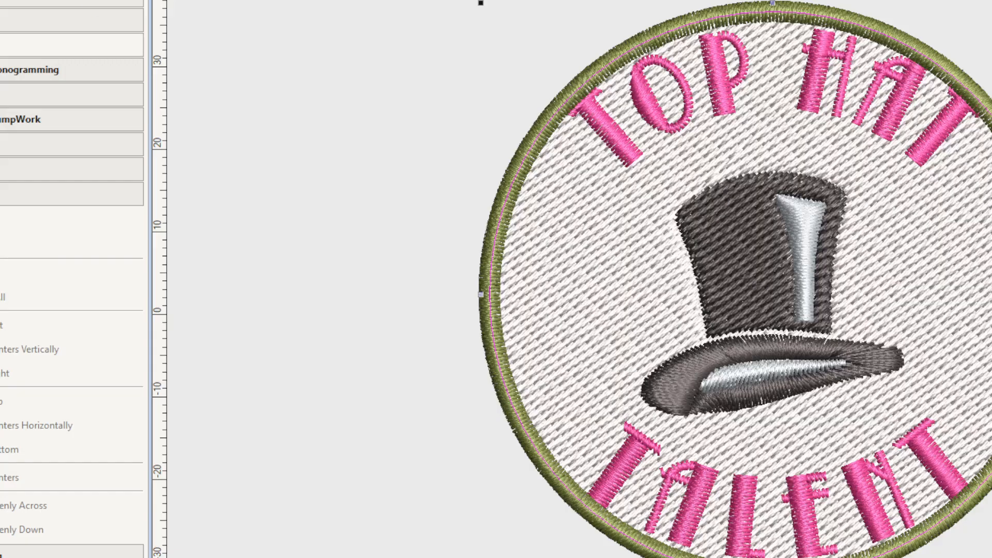
key(Return)
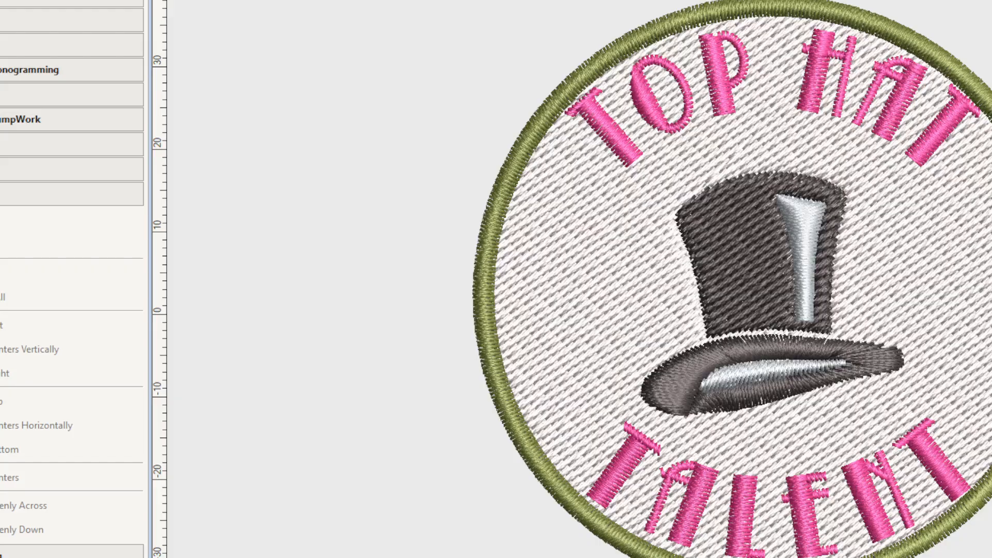
click(986, 105)
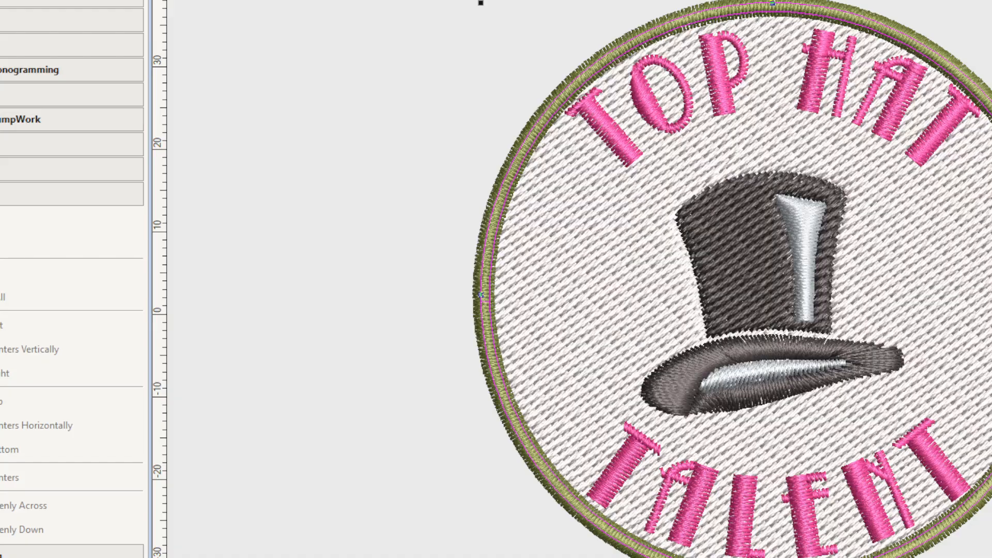
key(Escape)
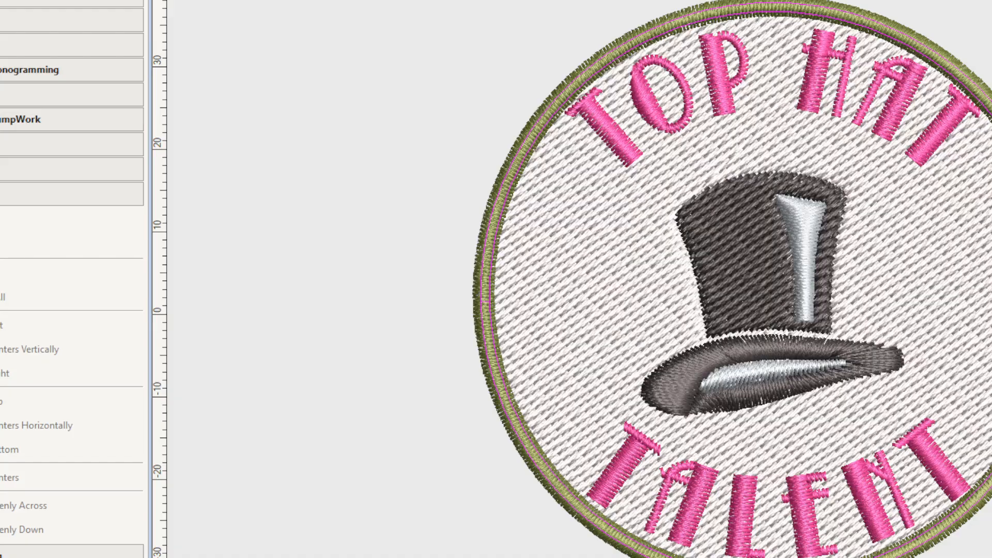